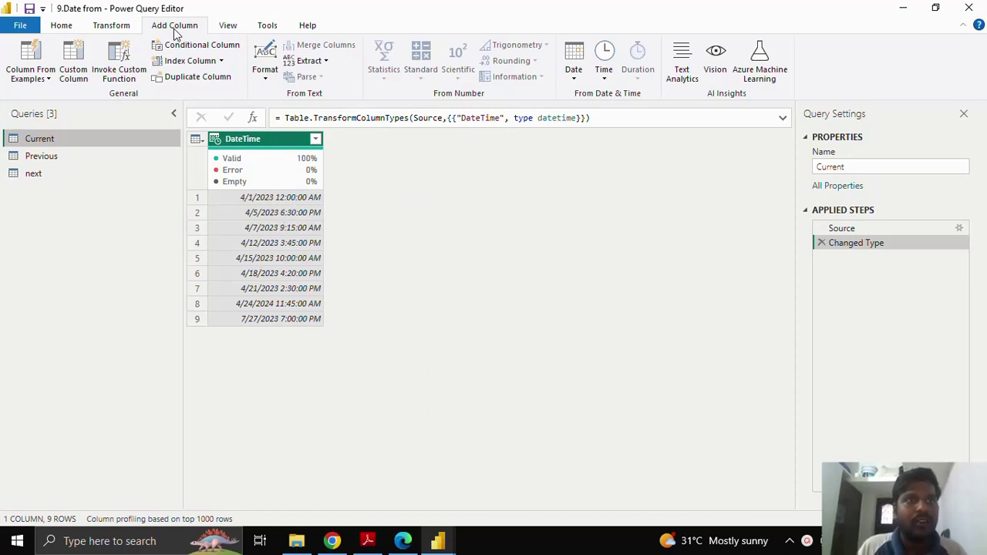
- Add a custom column isincurrentday with the formula Date.IsInCurrentDay([DateTime])
click(79, 74)
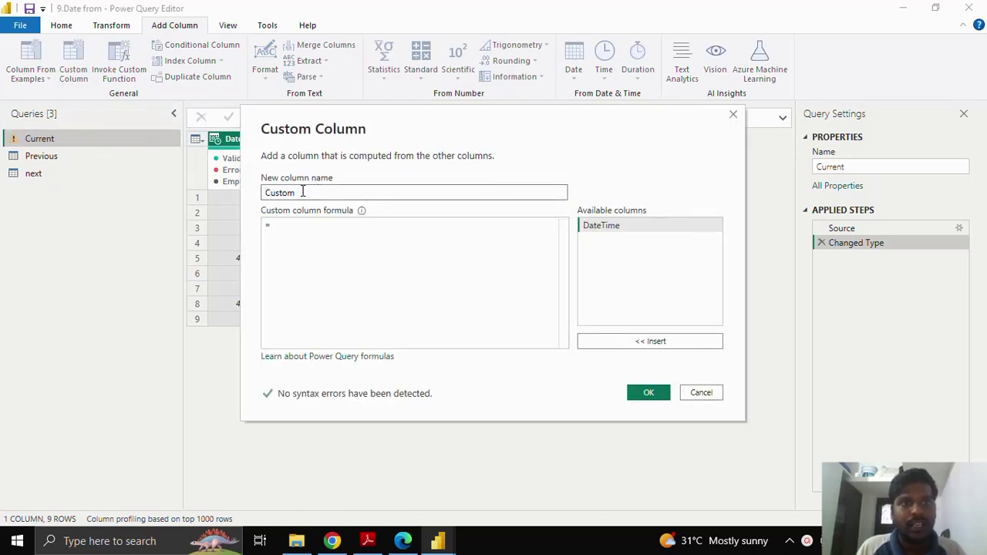
drag(298, 192, 259, 191)
key(BackSpace)
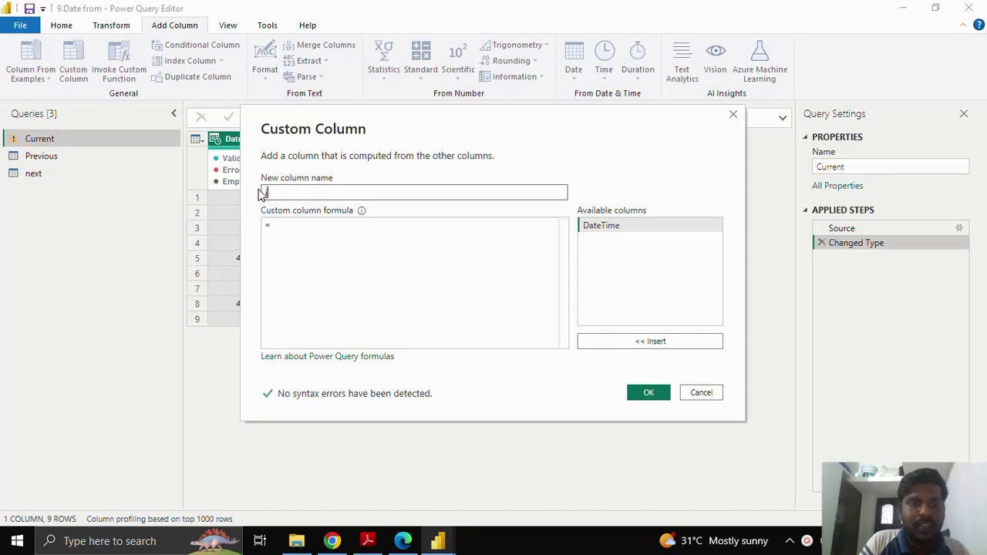
text(isl)
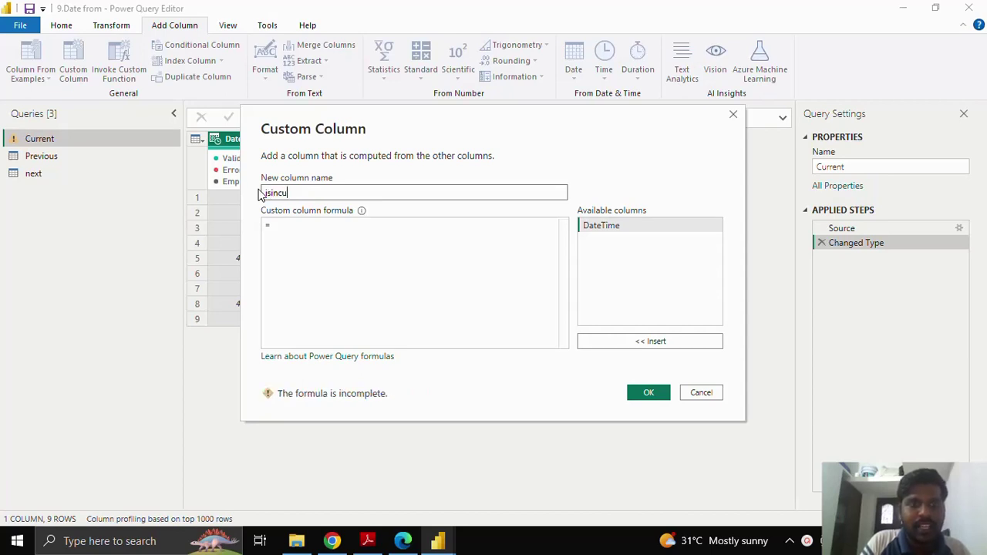
text(ncurrentday)
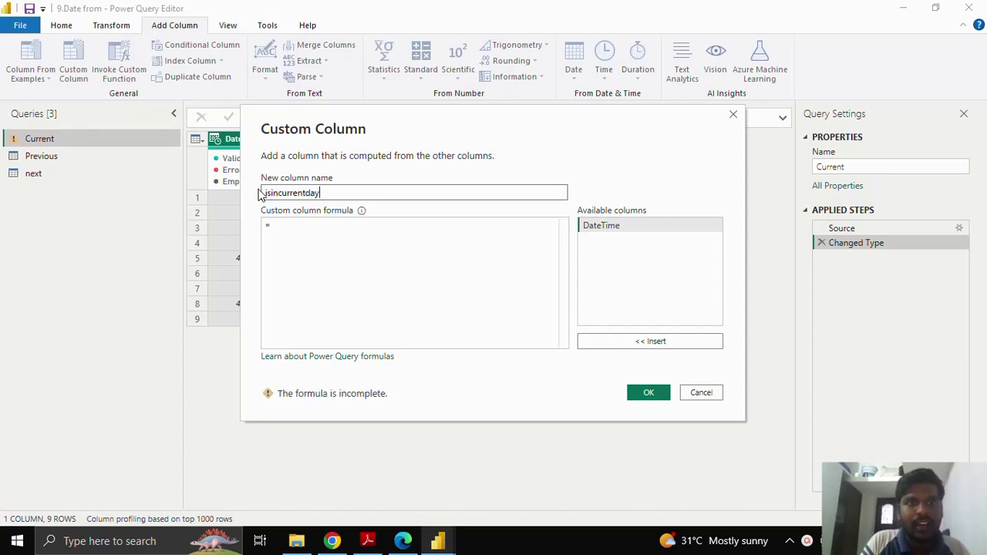
click(303, 231)
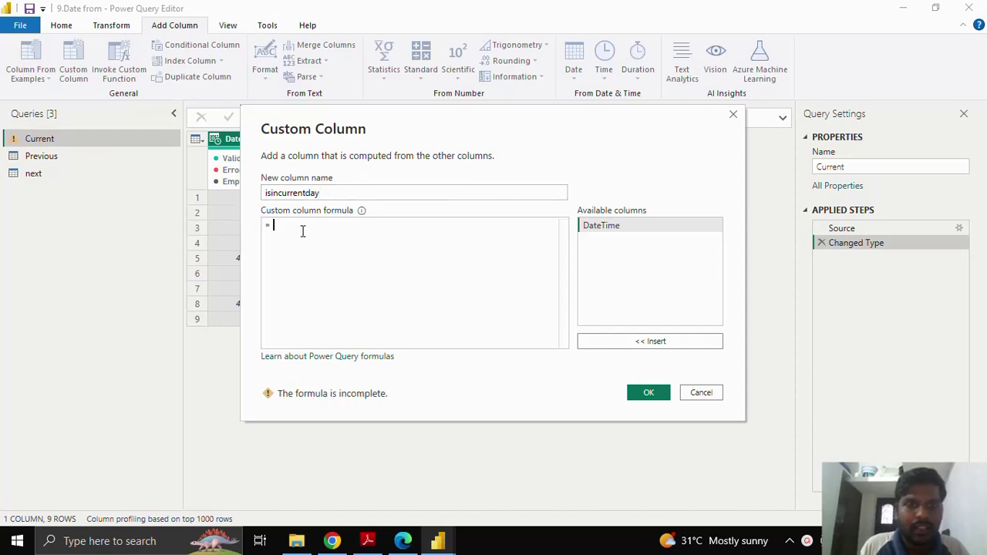
text(Date)
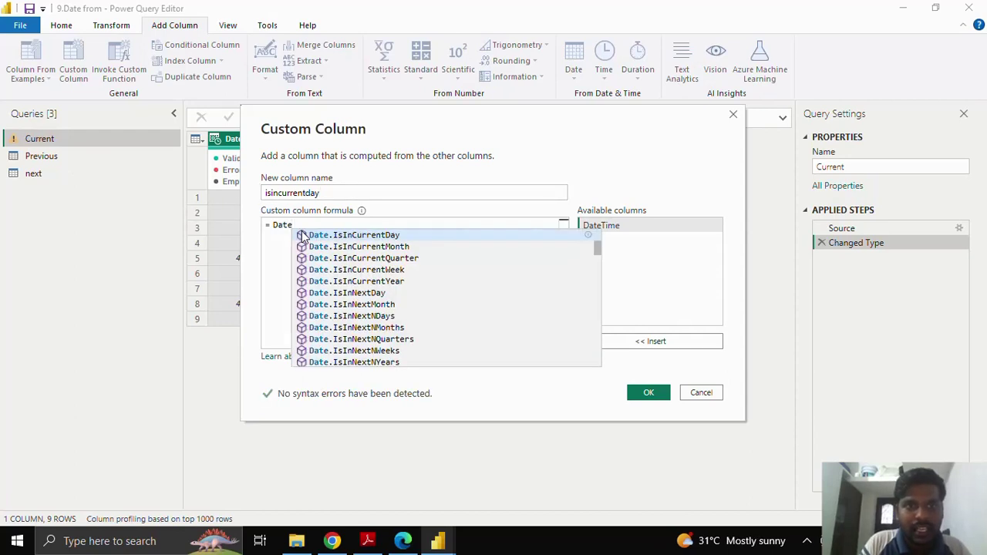
click(358, 237)
text(()
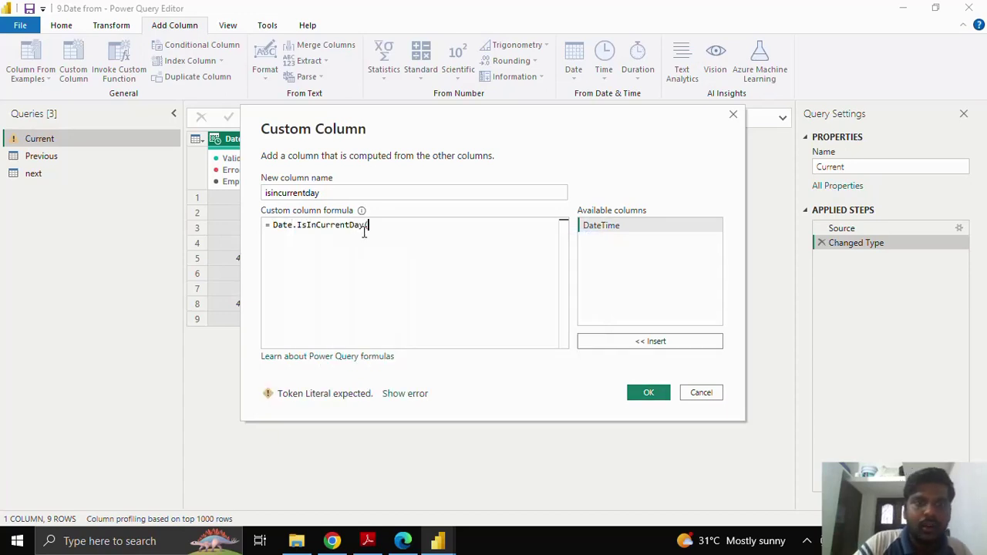
click(619, 227)
click(636, 343)
text())
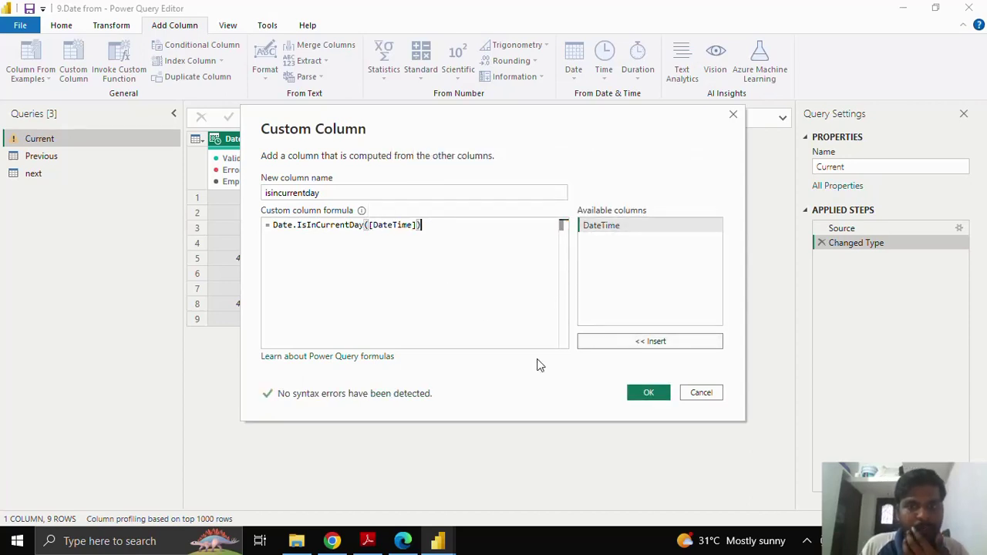
click(659, 395)
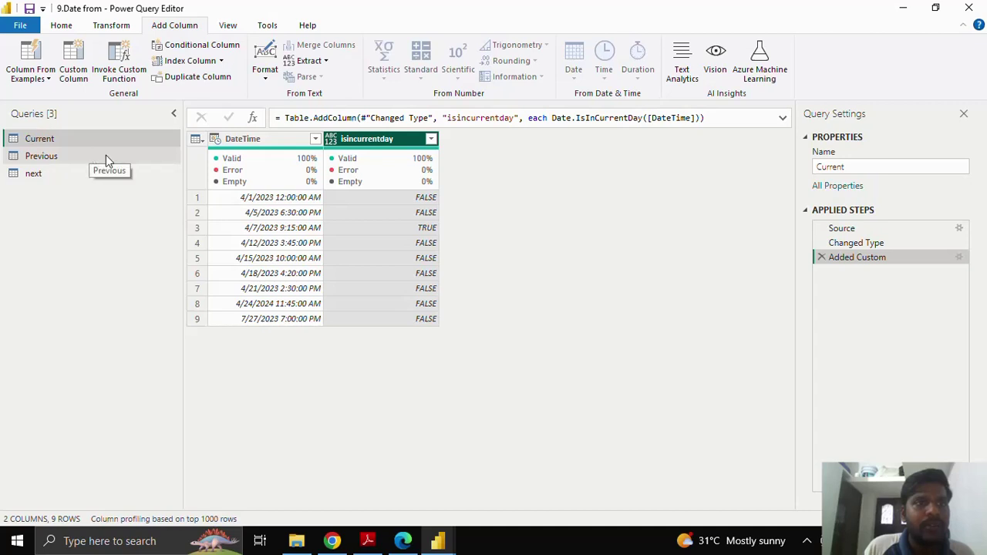
click(70, 143)
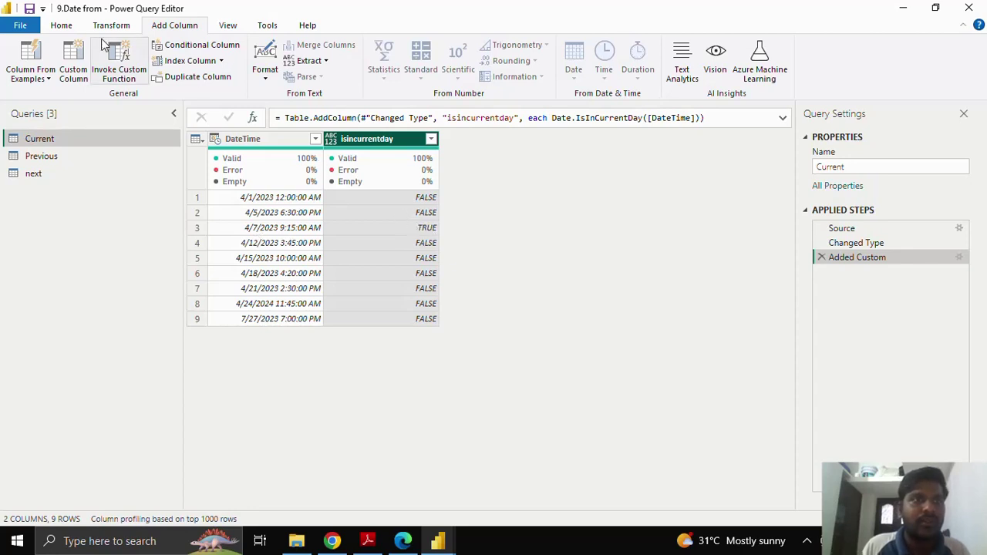
- Add a custom column isincurrentweek with the formula Date.IsInCurrentWeek([DateTime])
click(73, 67)
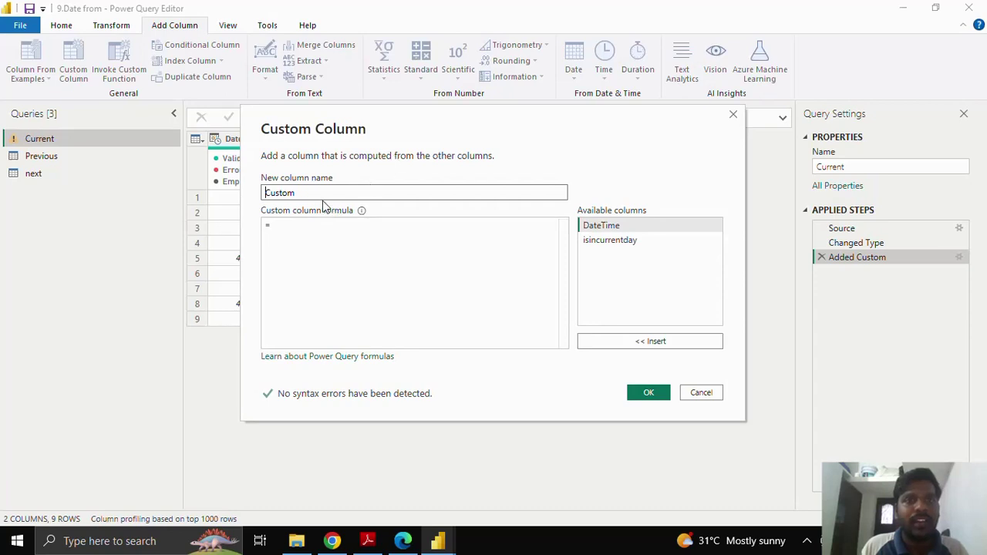
drag(317, 192, 255, 194)
text(isincurrentweek)
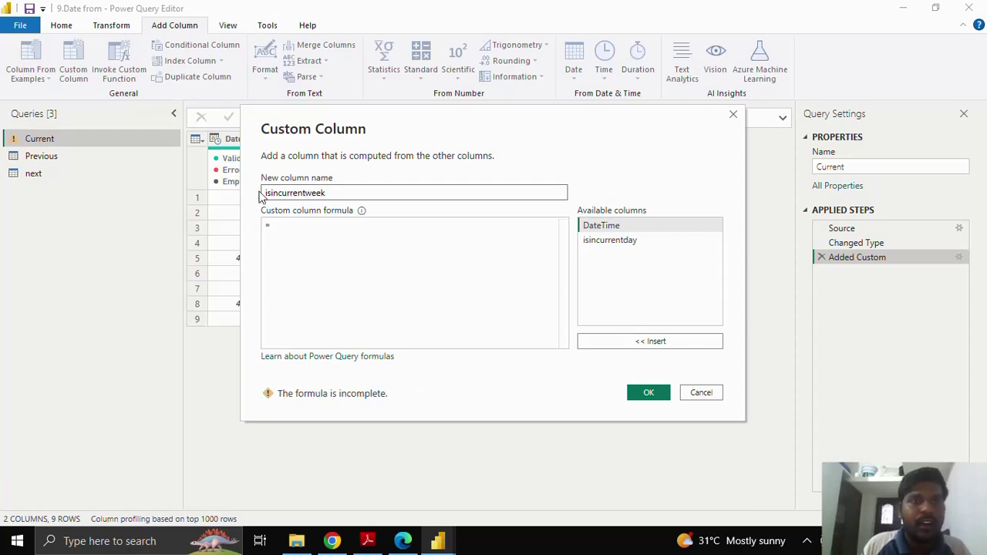
click(296, 228)
text(Dat)
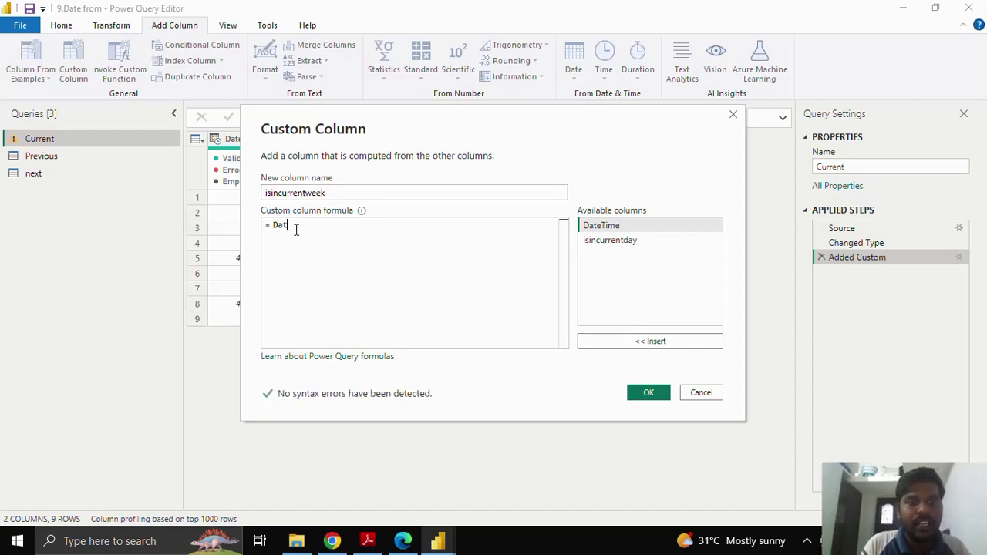
text(e)
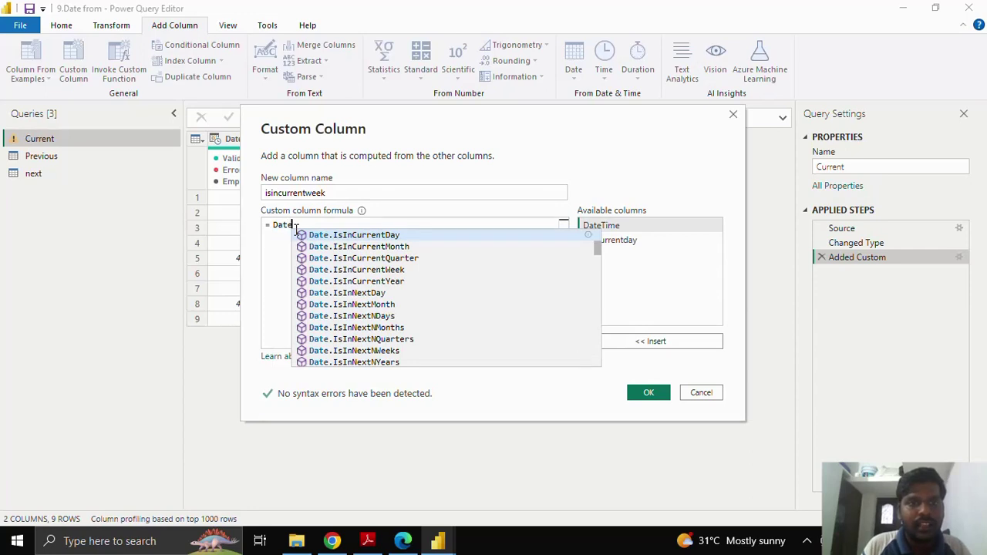
click(363, 270)
text(()
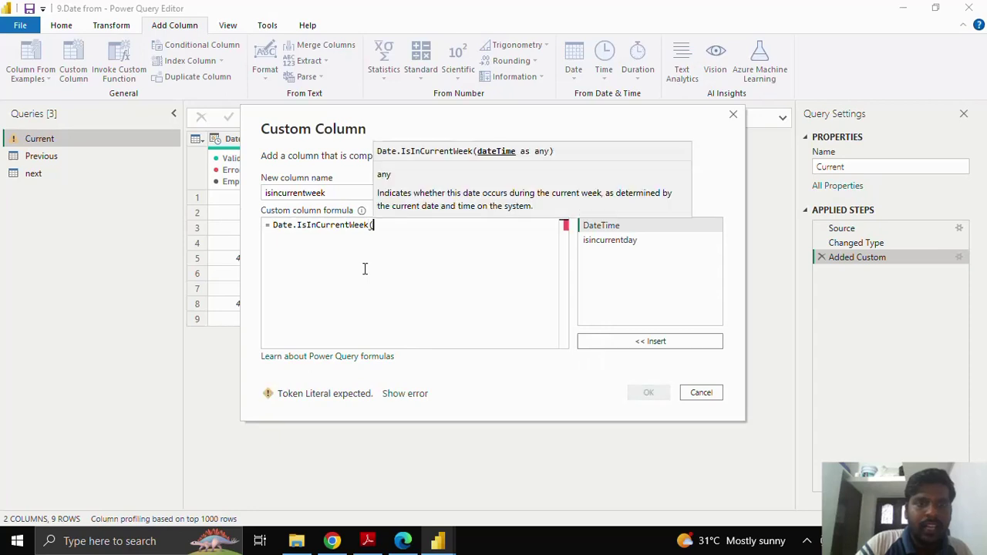
click(593, 229)
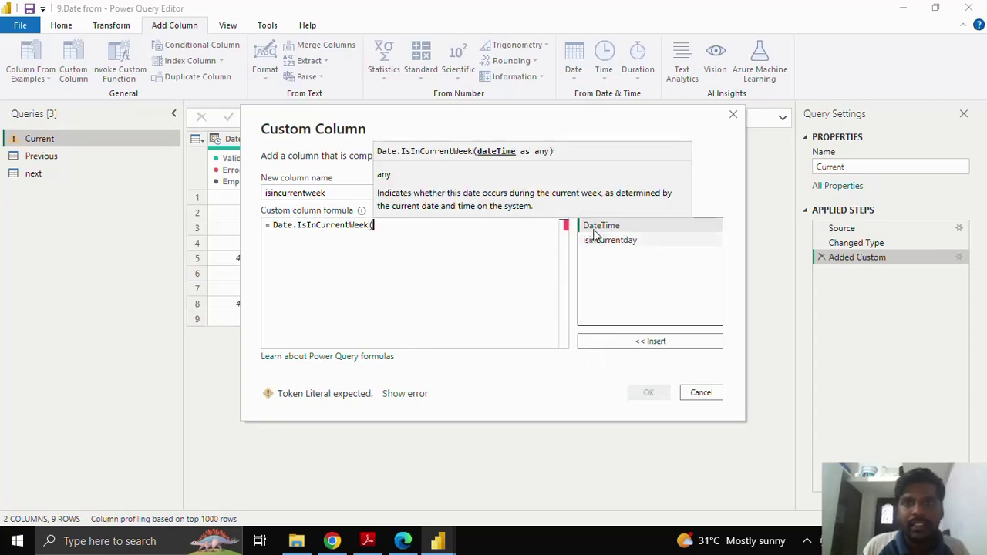
click(642, 344)
text())
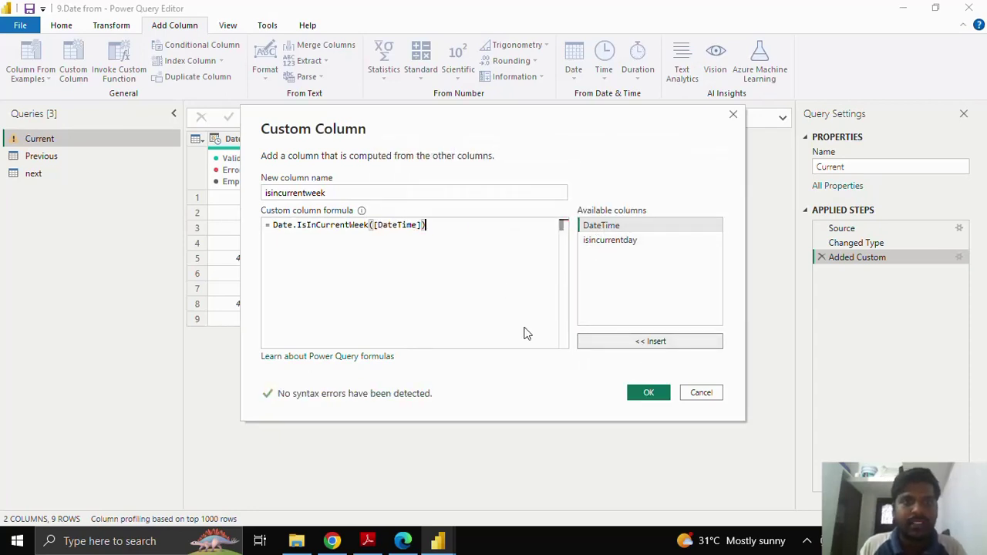
click(649, 394)
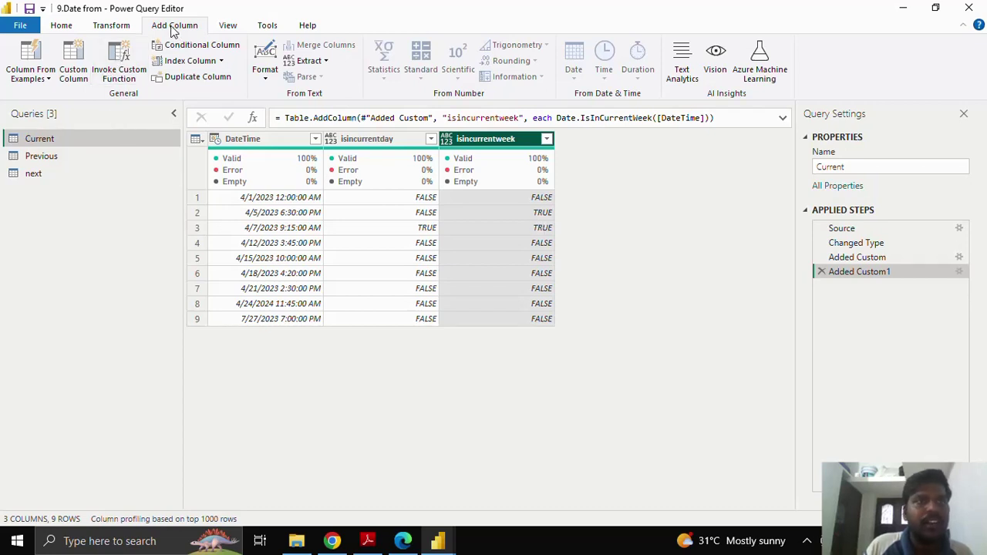
- Add a custom column 'current month' with the formula Date.IsInCurrentMonth([DateTime])
click(74, 72)
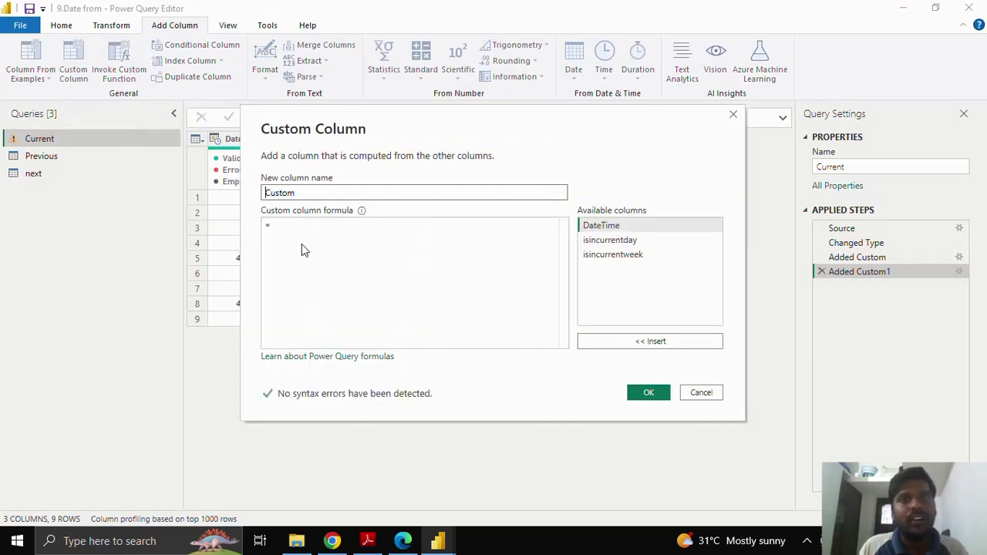
drag(298, 193, 265, 194)
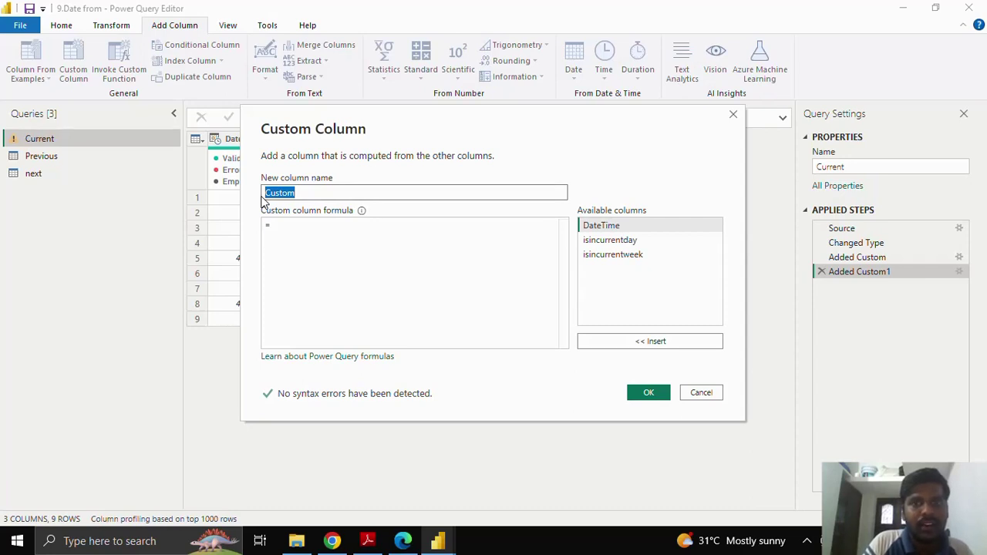
text(c)
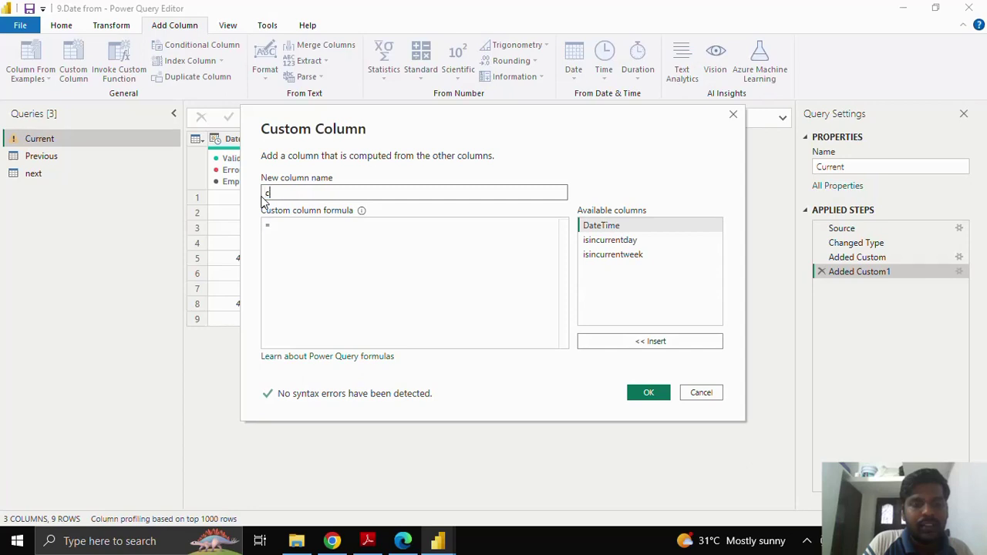
text(urrent month)
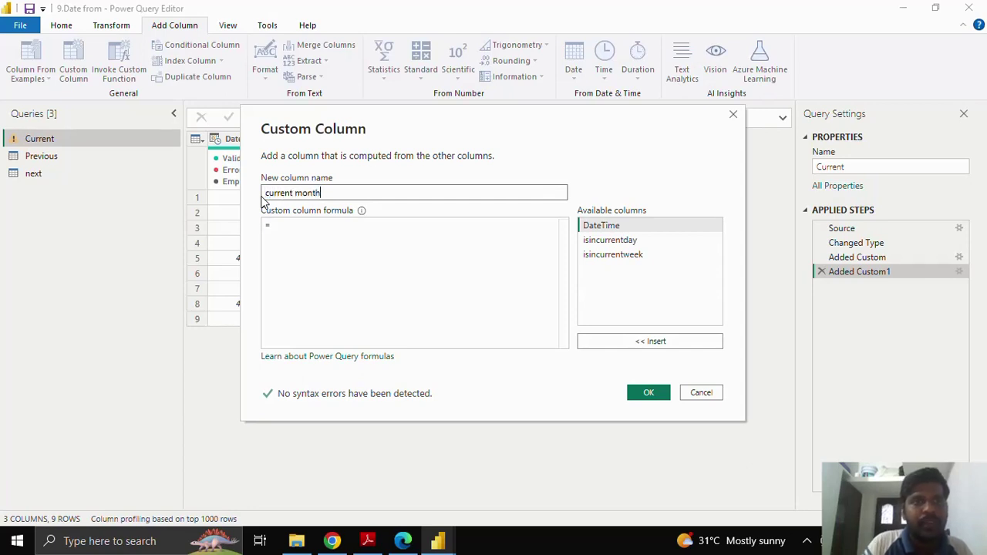
click(292, 231)
text(Da)
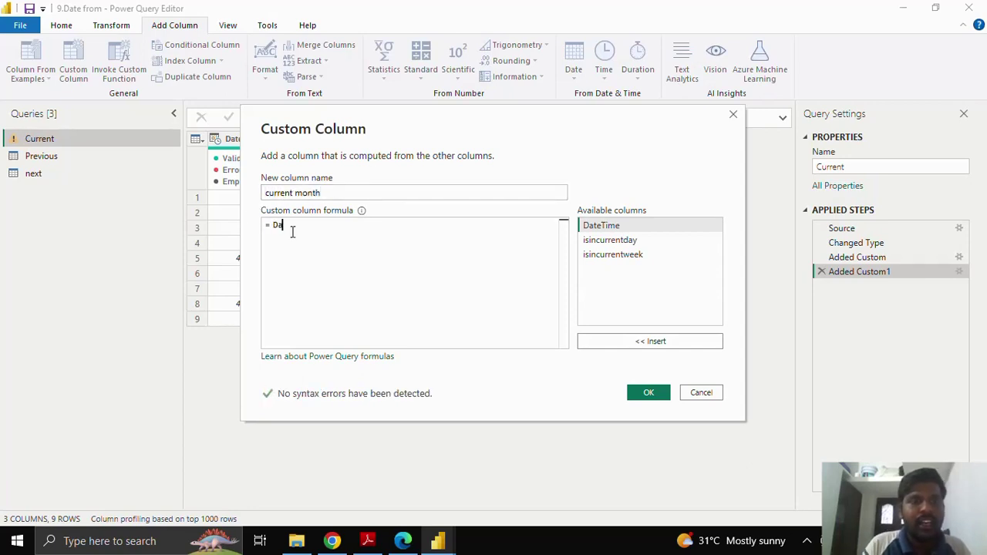
text(te.IsInCurrentMonth)
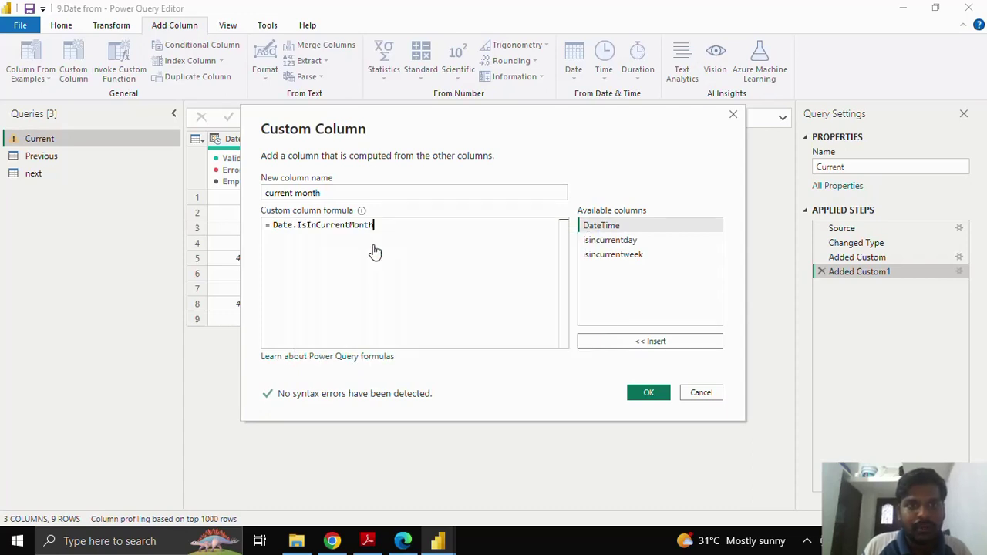
click(373, 246)
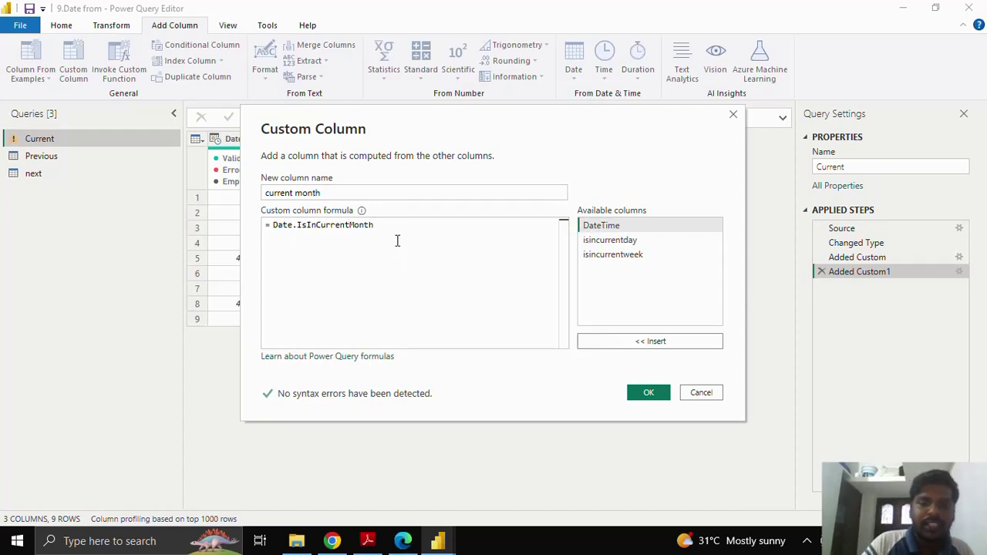
text(()
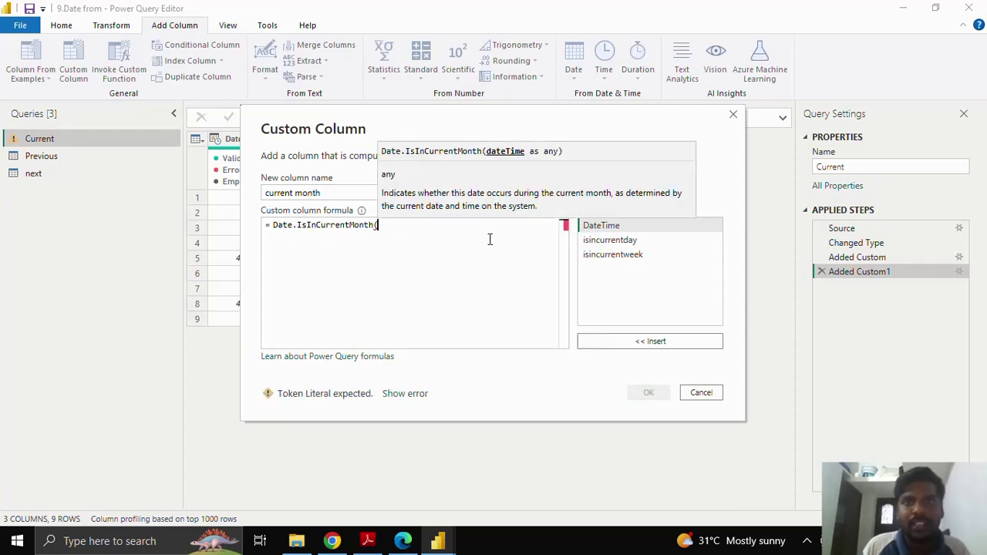
click(646, 342)
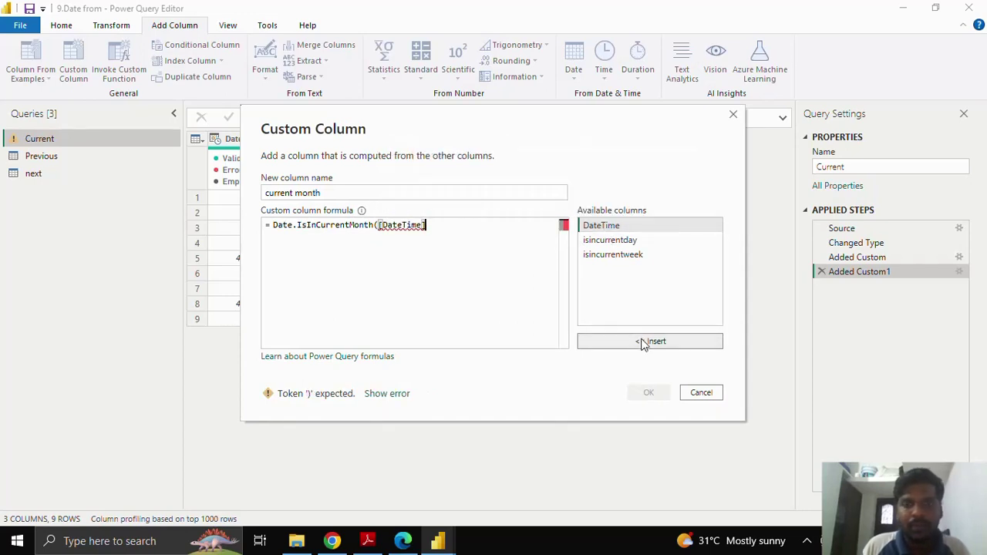
text())
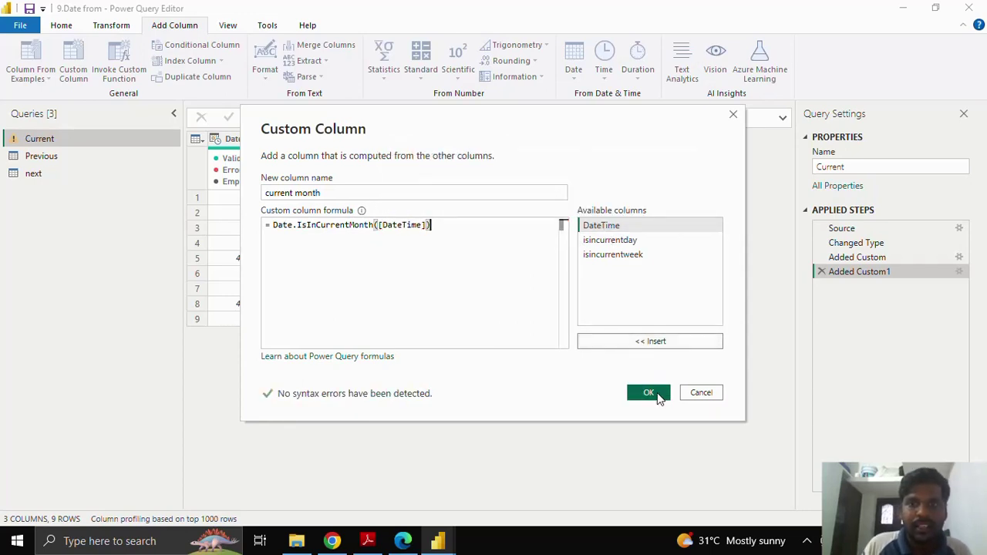
click(648, 393)
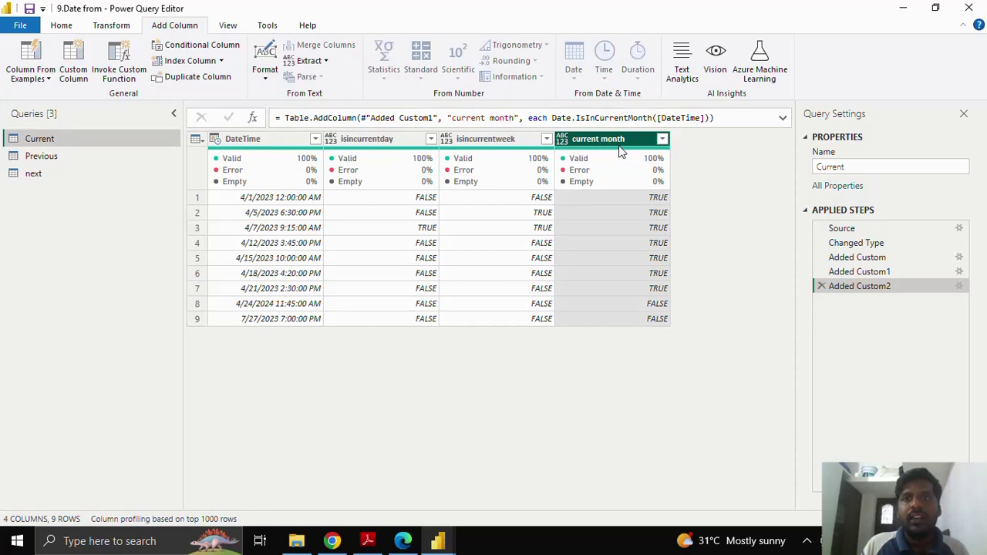
- Add a custom column with the formula Date.IsInCurrentQuarter([DateTime]), keeping the default name Custom
click(73, 71)
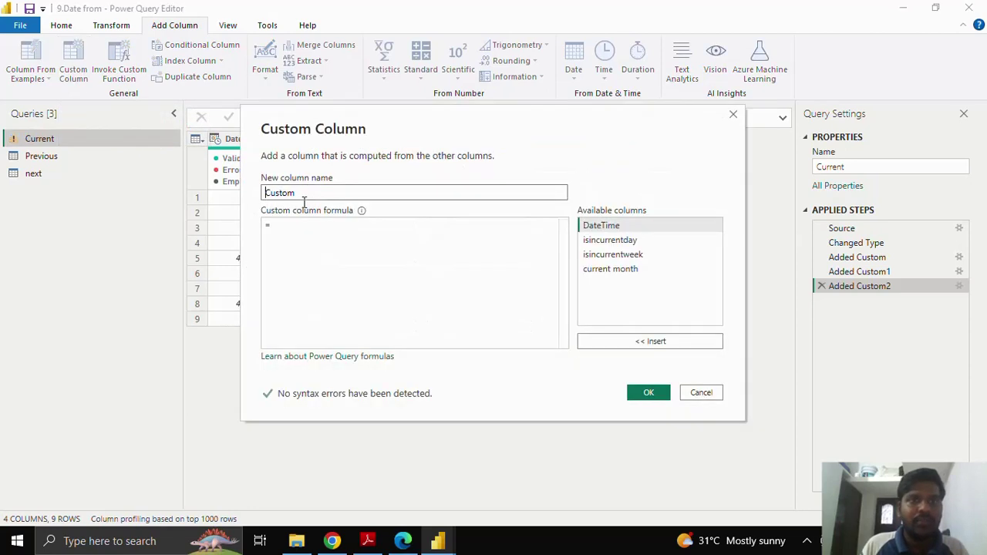
click(289, 228)
text(D)
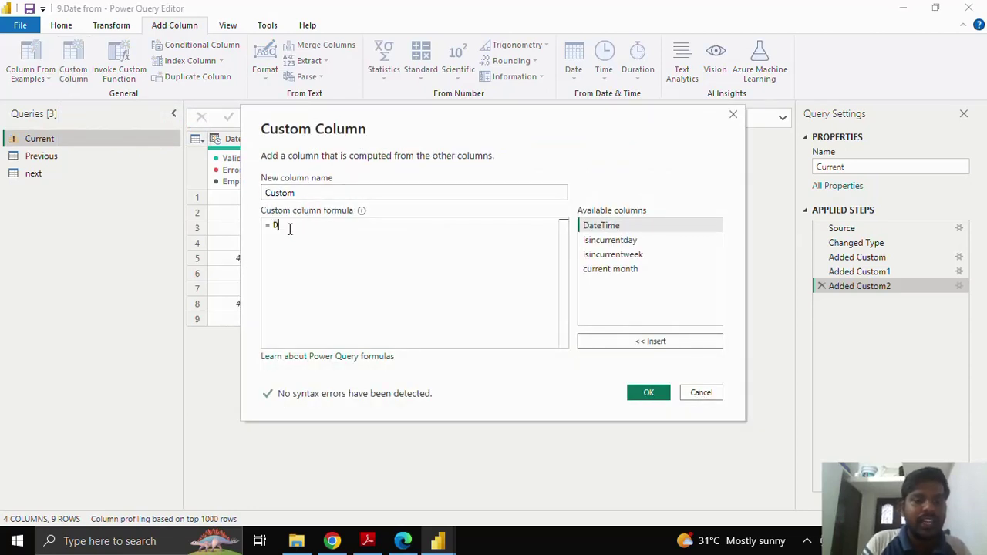
text(ate)
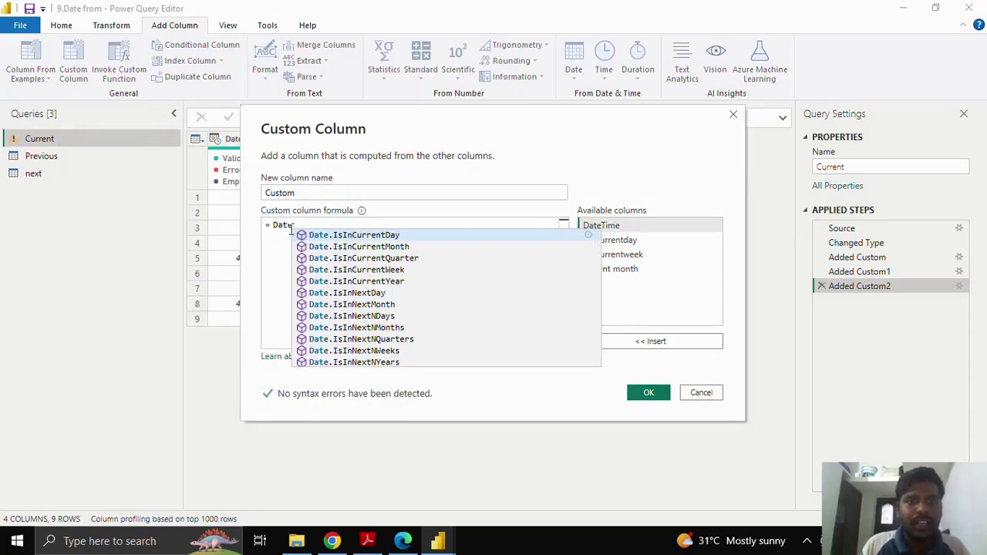
click(368, 260)
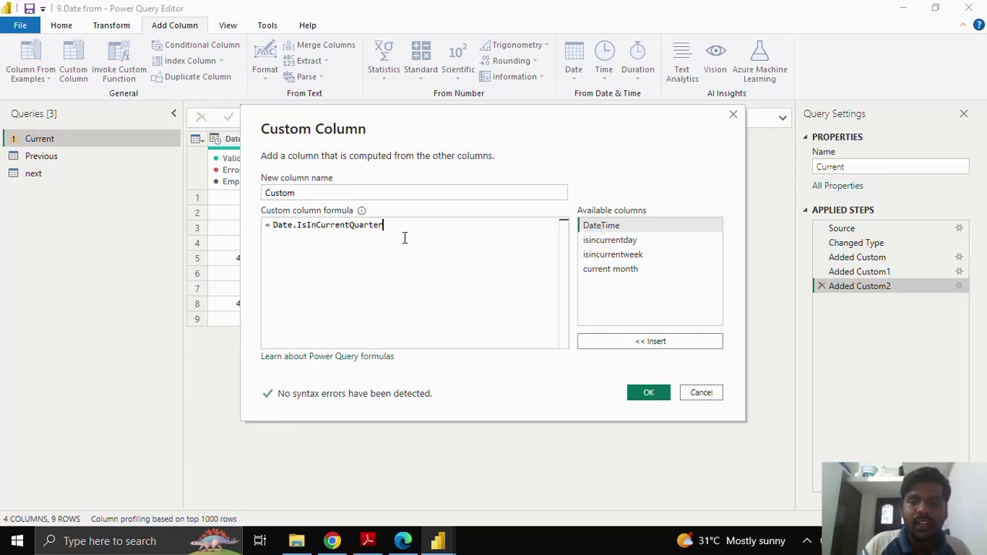
text(()
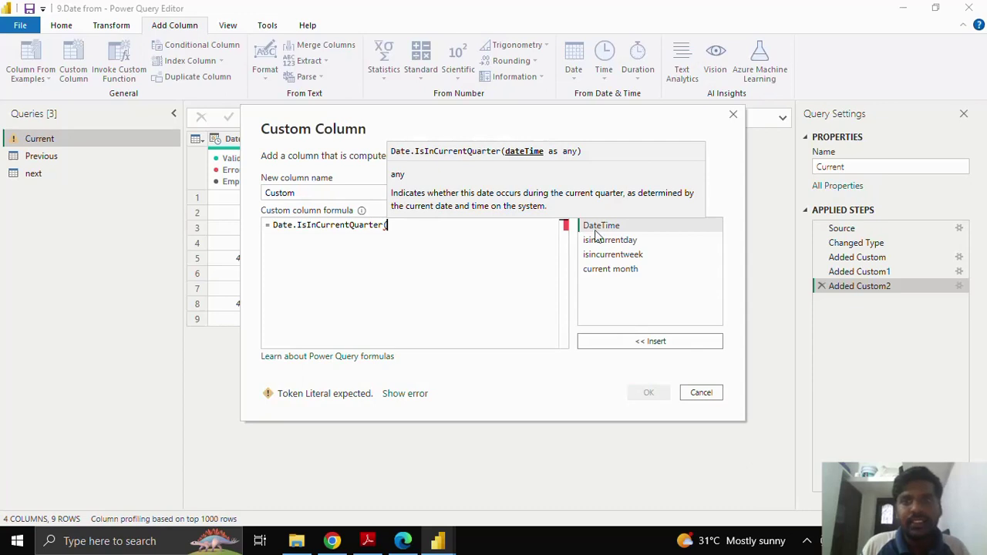
click(643, 341)
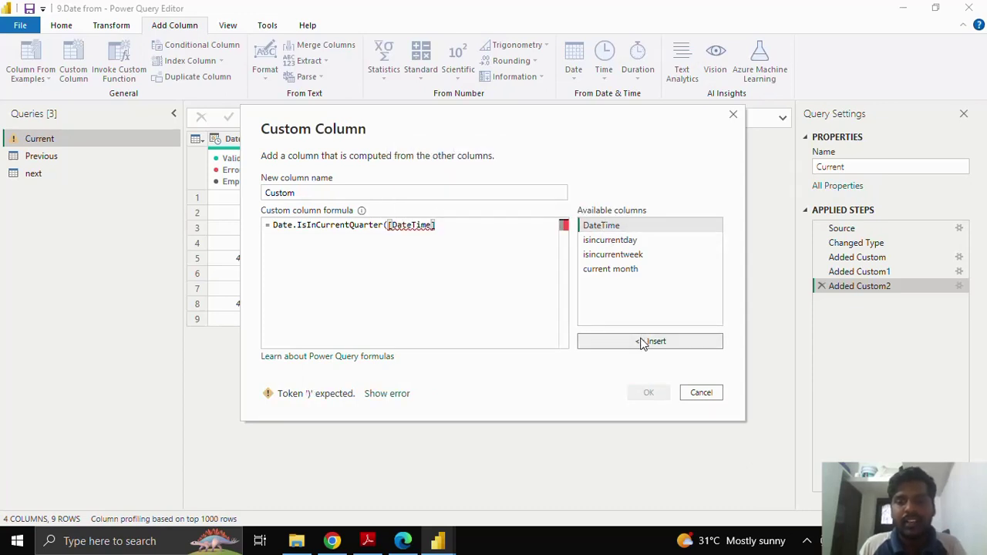
text())
click(648, 392)
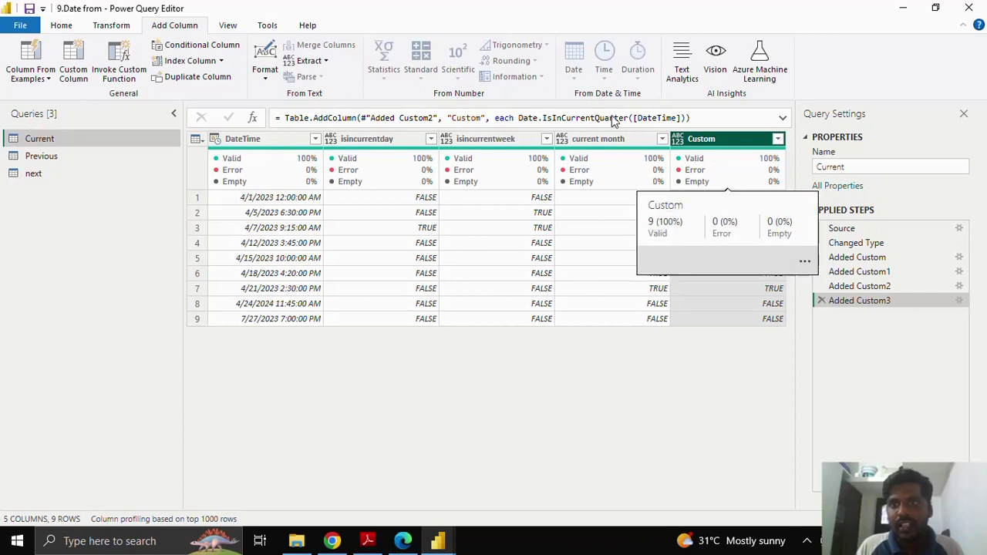
- Replace the column name Custom with 'Current quarter' in the formula bar
click(483, 117)
drag(482, 118, 450, 118)
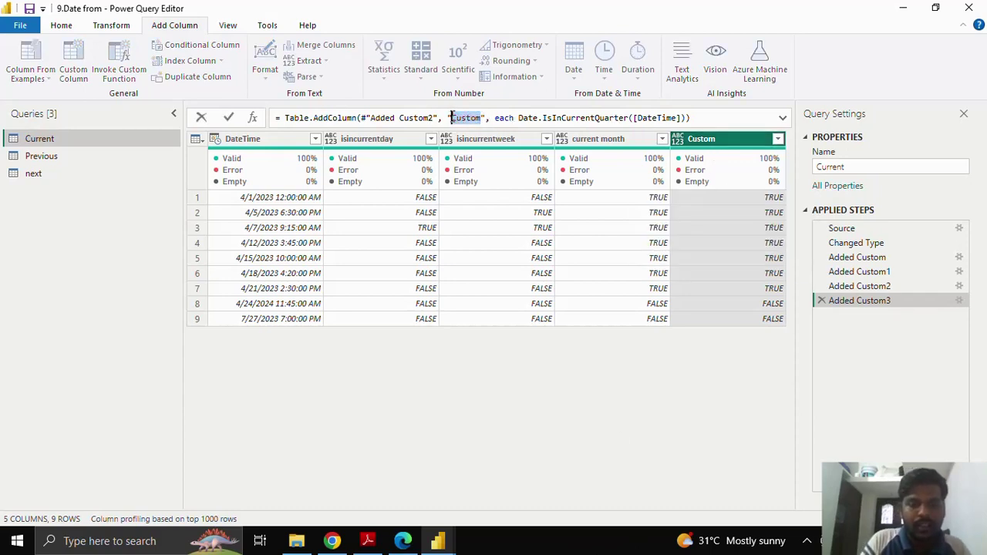
text(Current )
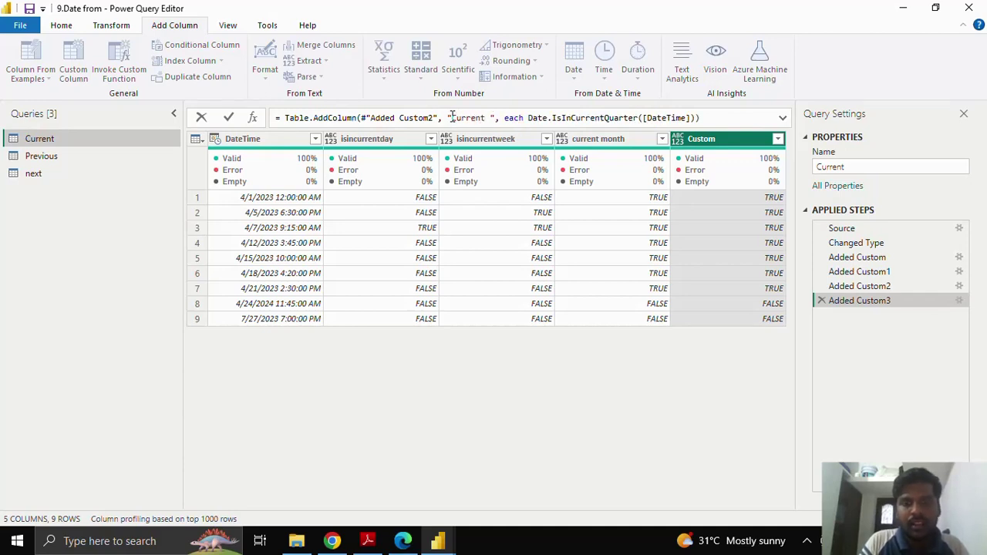
text(quarter)
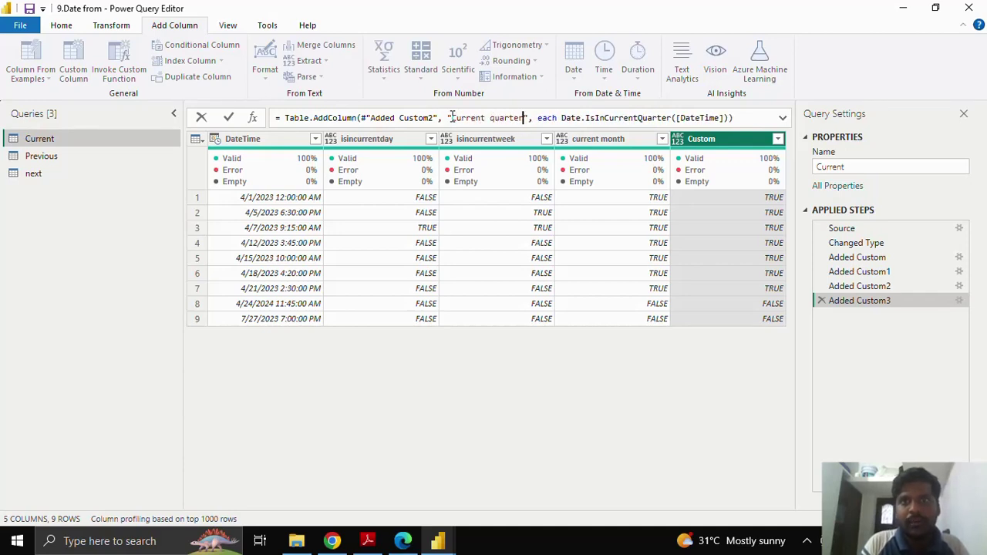
key(Return)
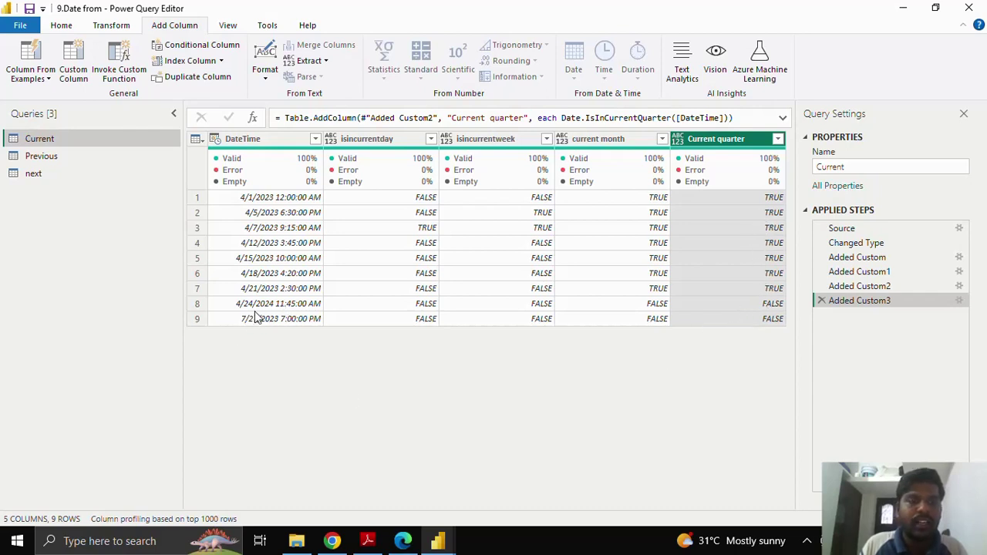
- Add a custom column 'current year' with the formula Date.IsInCurrentYear([DateTime])
click(77, 68)
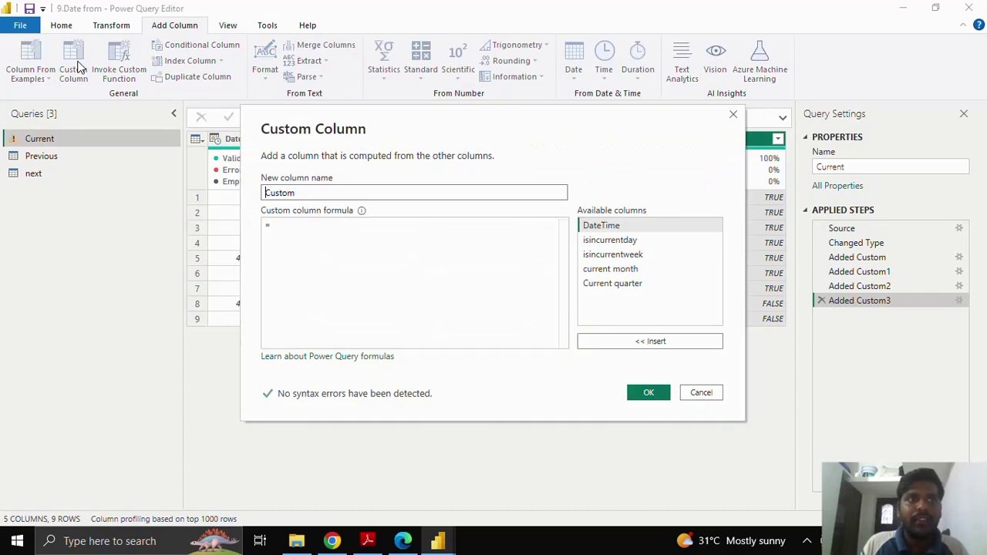
drag(302, 192, 258, 191)
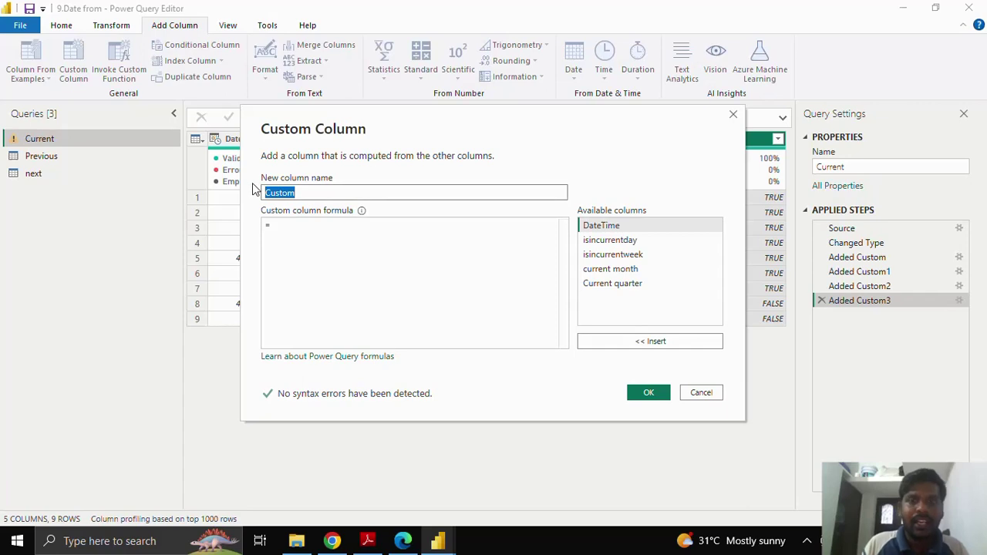
text(is)
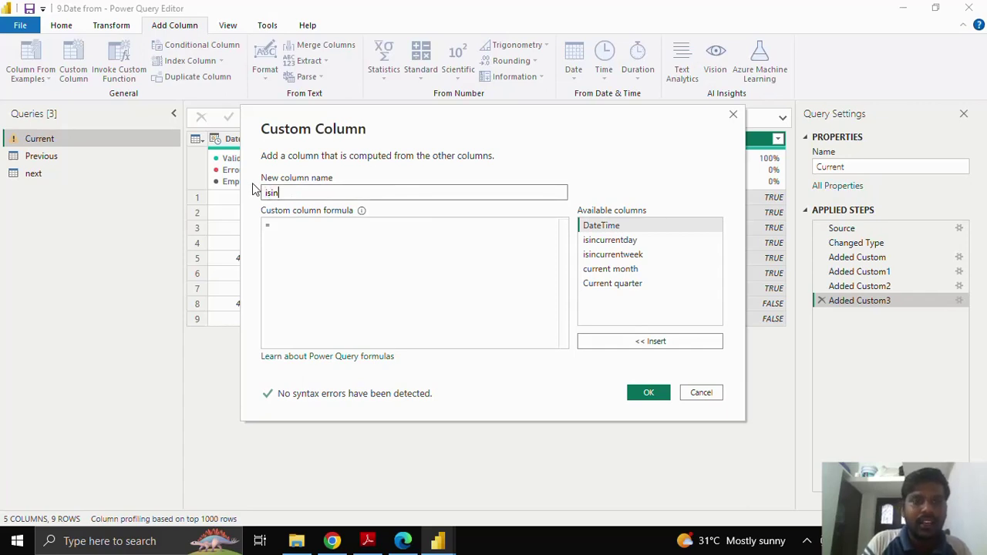
text(in)
key(BackSpace)
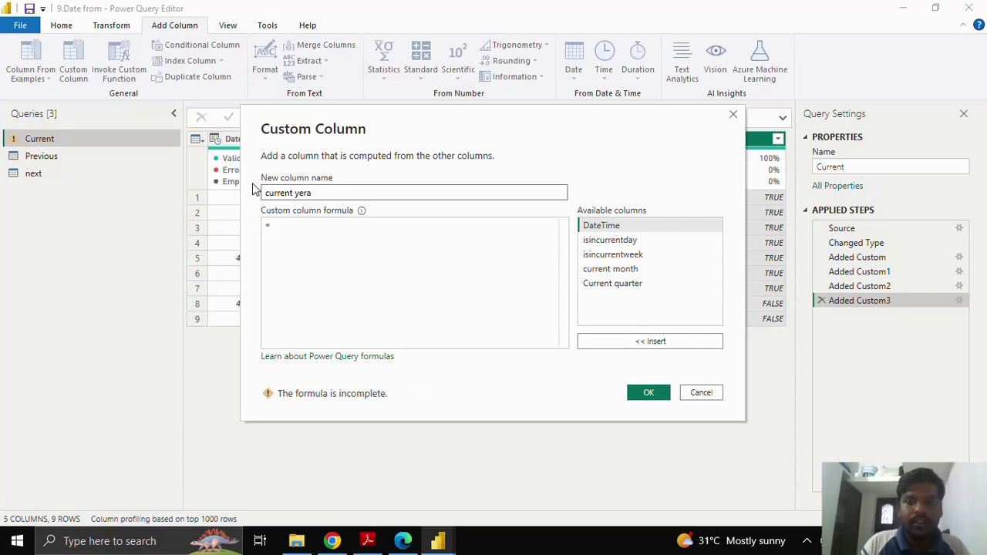
click(292, 228)
text(D)
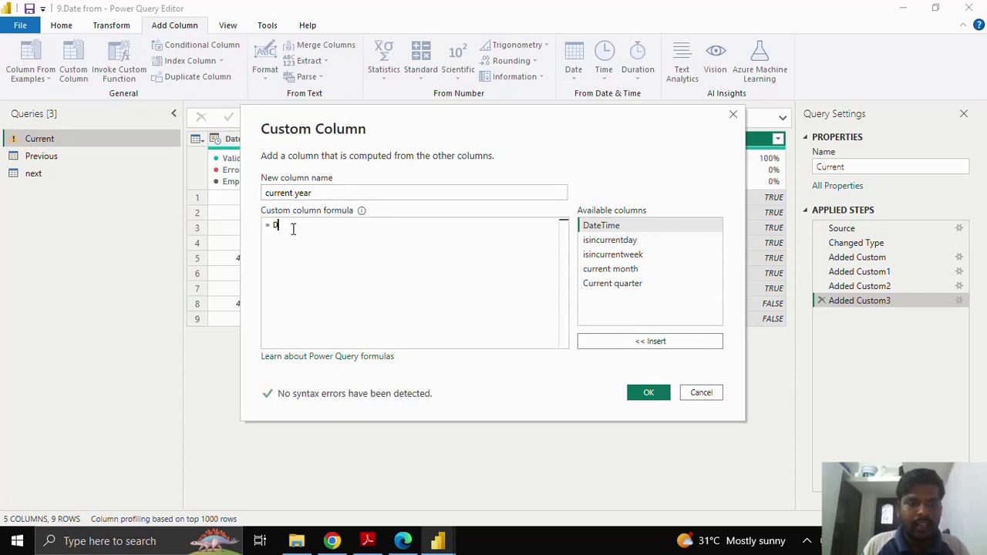
text(ate)
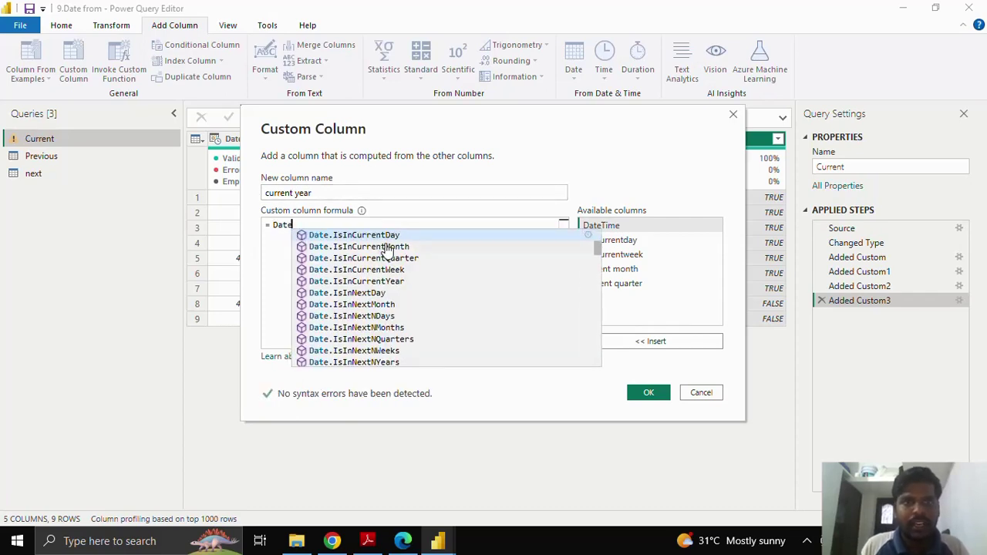
click(376, 281)
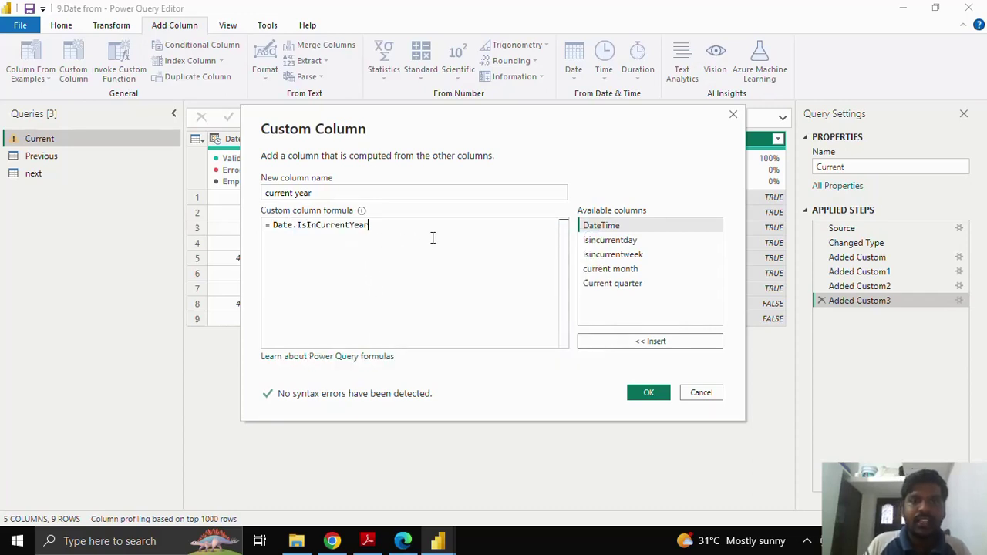
text(()
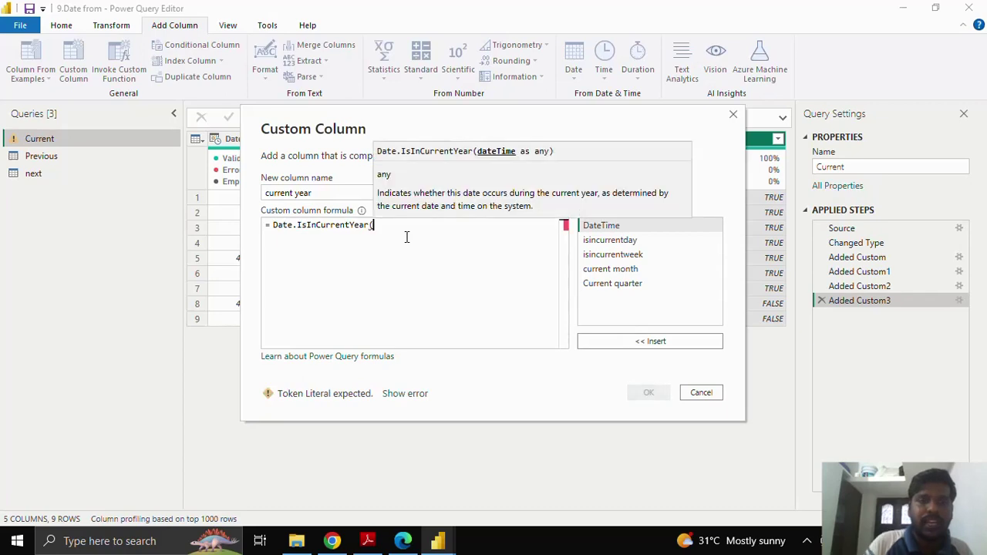
click(616, 341)
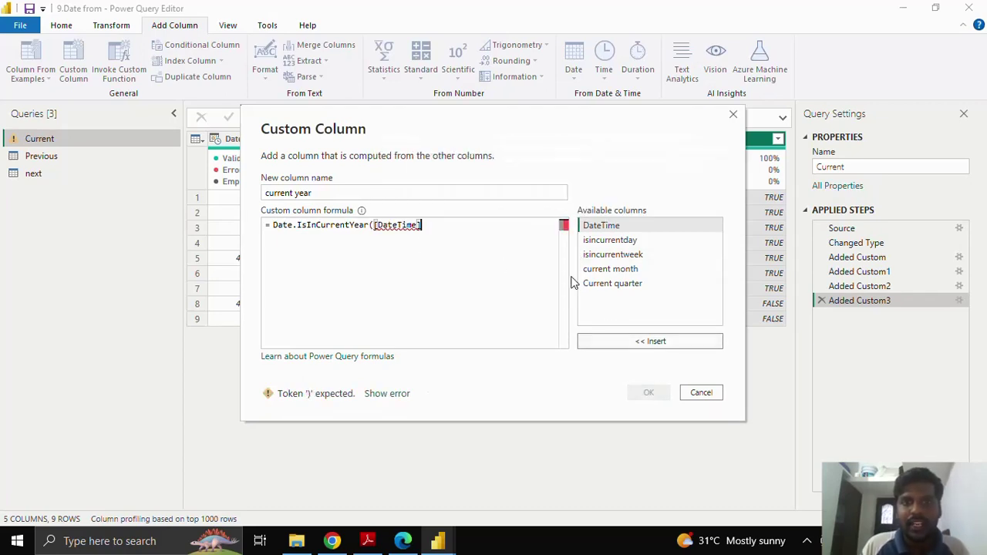
text())
click(643, 392)
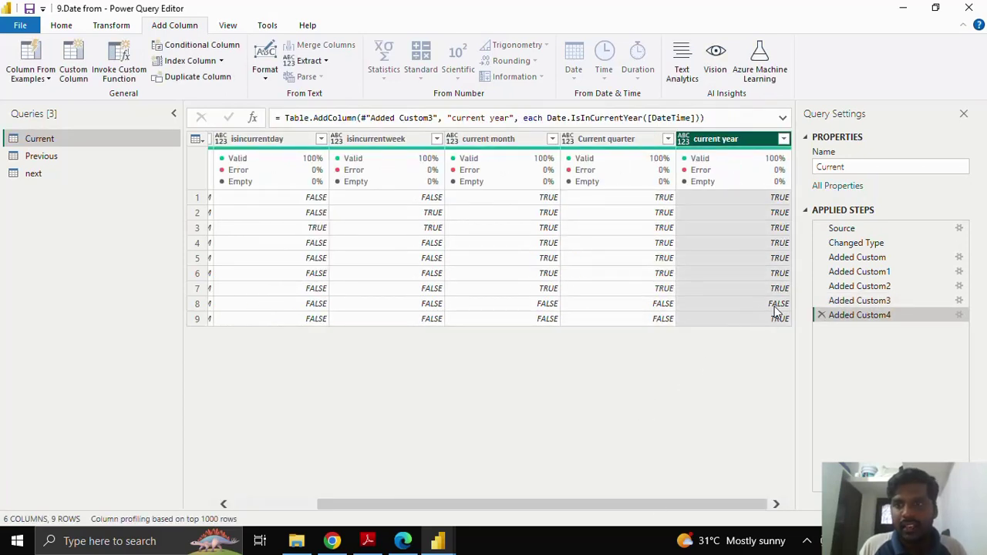
drag(653, 504, 481, 506)
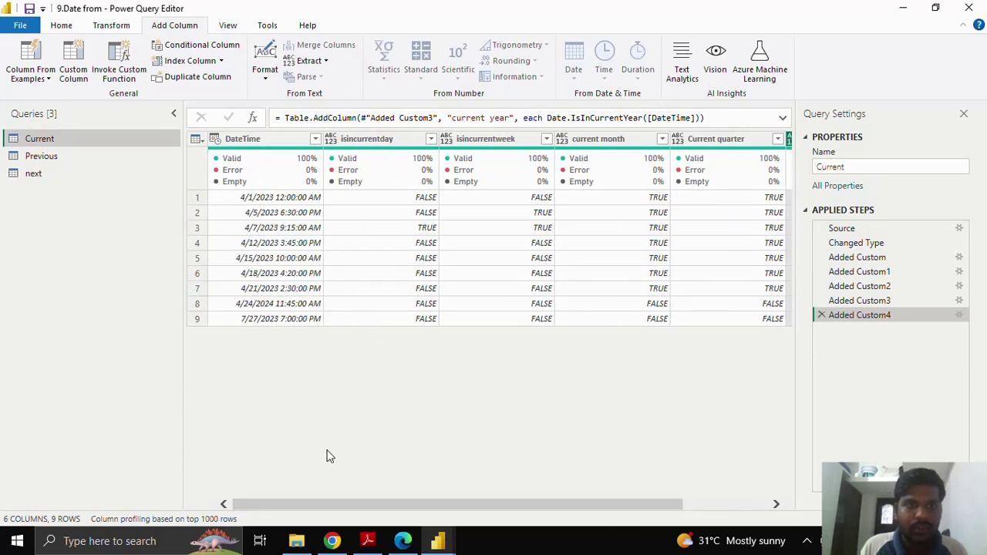
drag(343, 504, 501, 506)
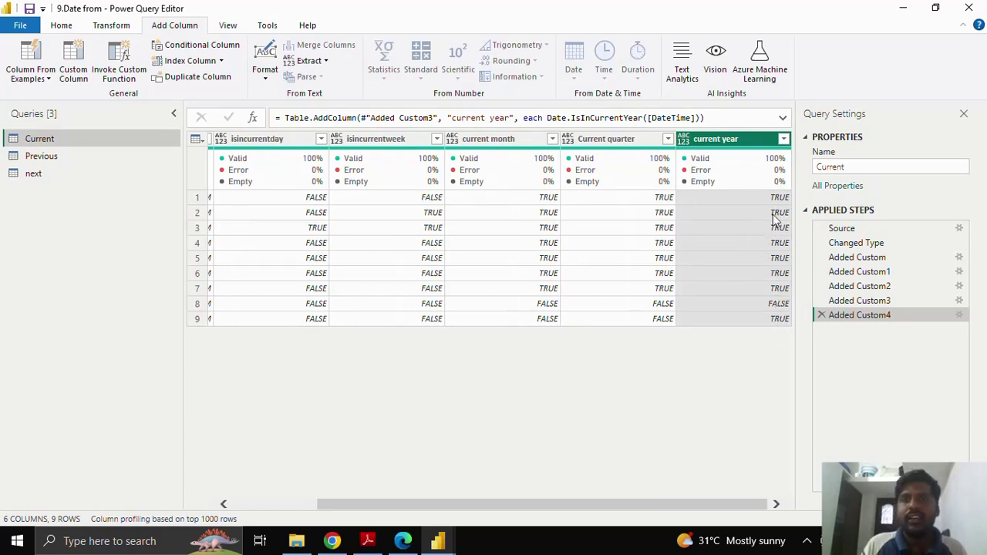
drag(670, 502, 573, 505)
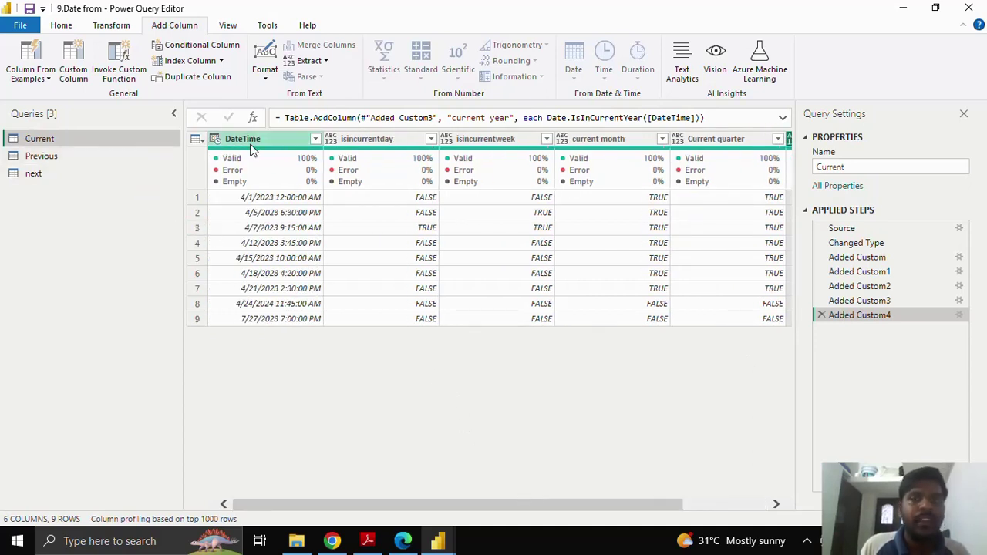
drag(388, 504, 459, 494)
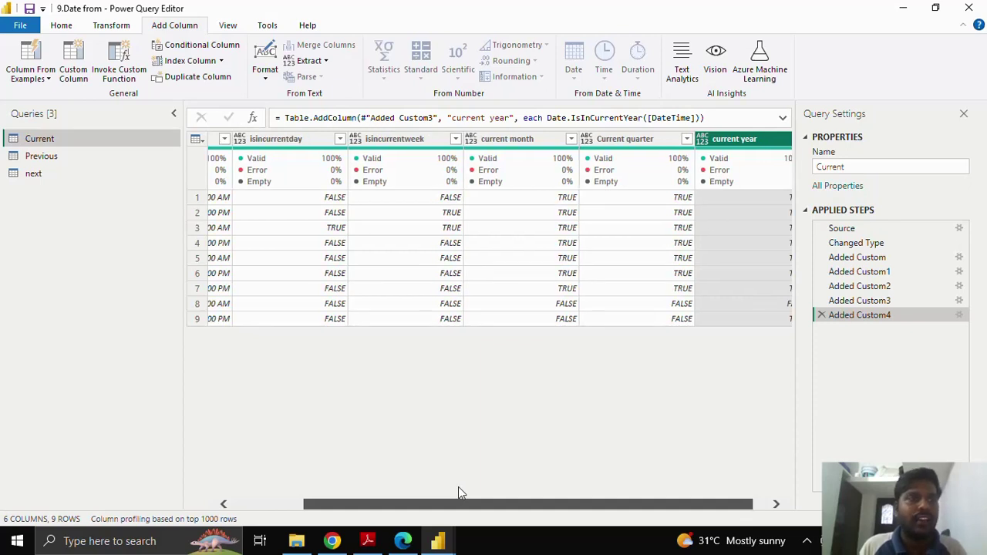
- In the Previous query, start a new custom column named Previousday
click(81, 155)
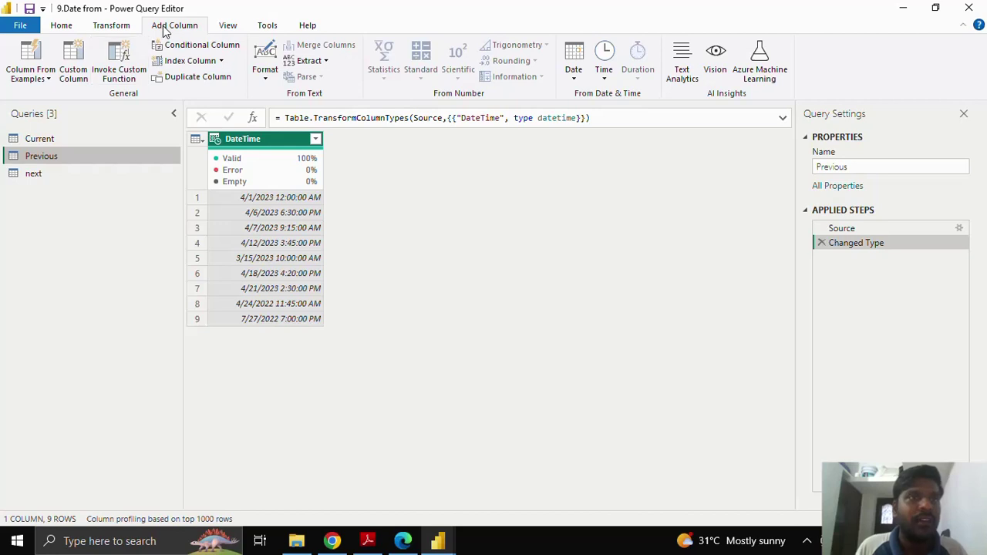
click(71, 68)
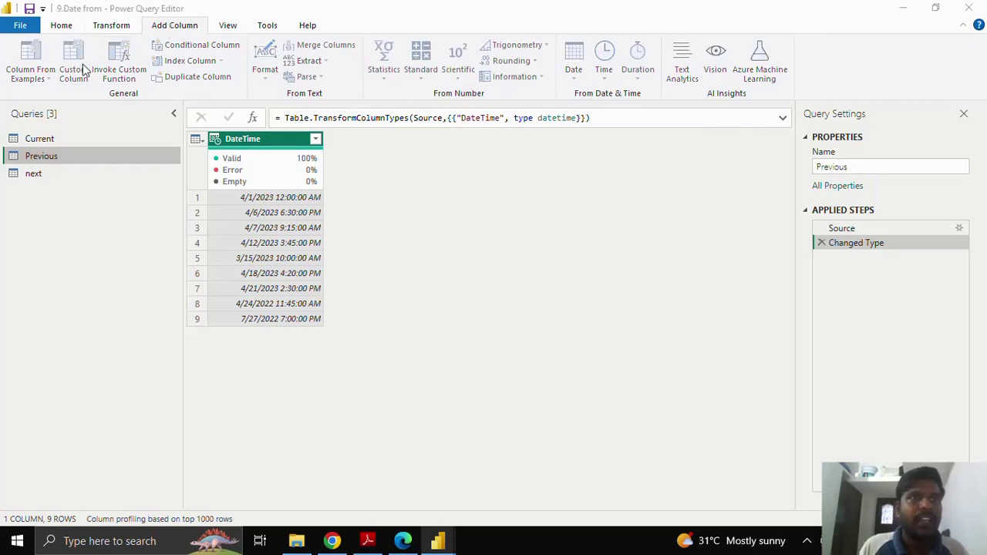
drag(307, 192, 266, 194)
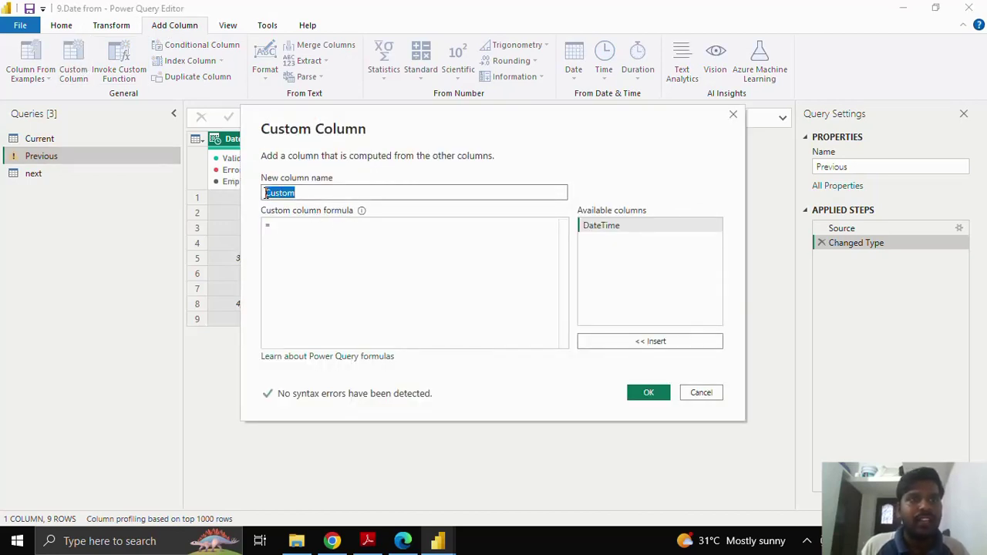
text(Previousday)
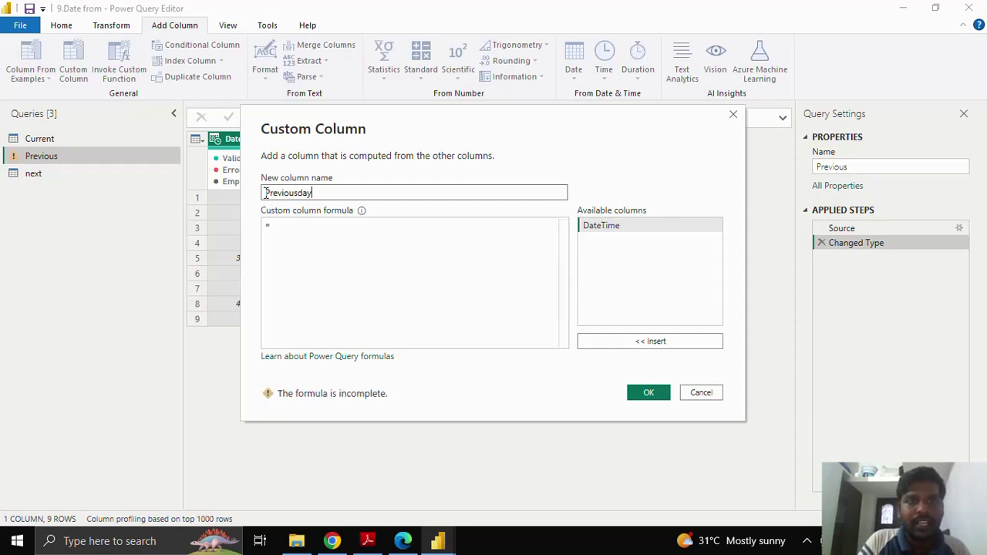
- Enter the formula Date.IsInPreviousDay([DateTime]), removing a duplicated Date prefix, and confirm
click(302, 228)
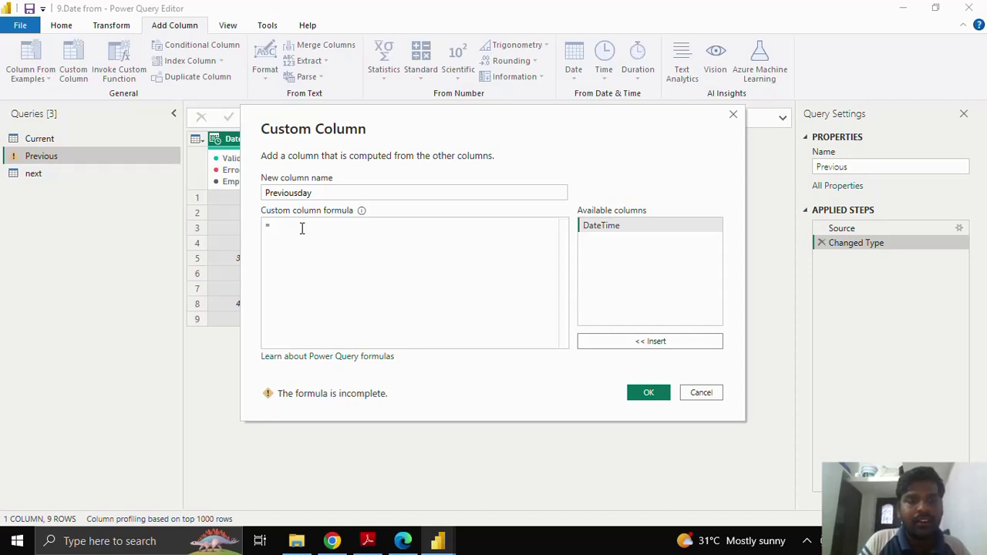
text(Date.)
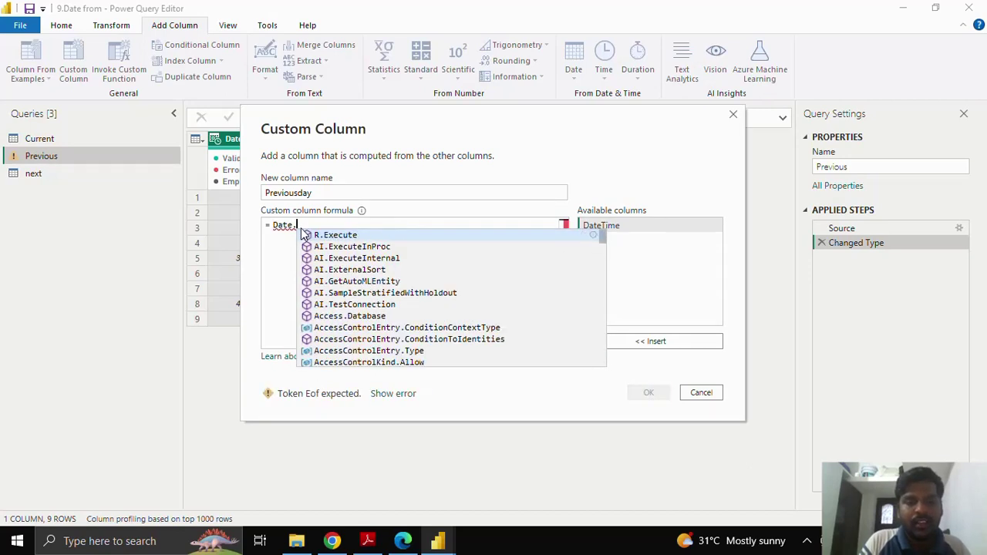
text(IsIn)
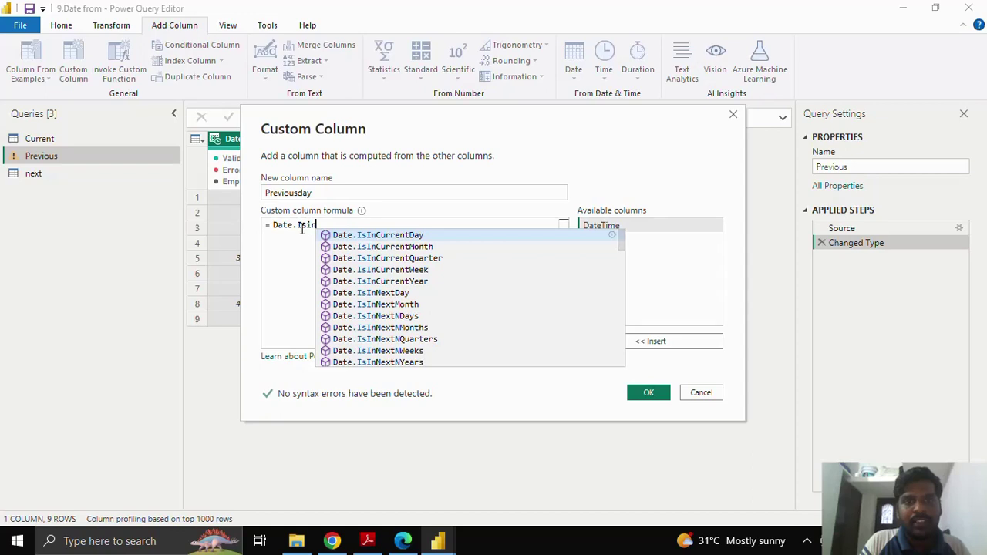
text(pre)
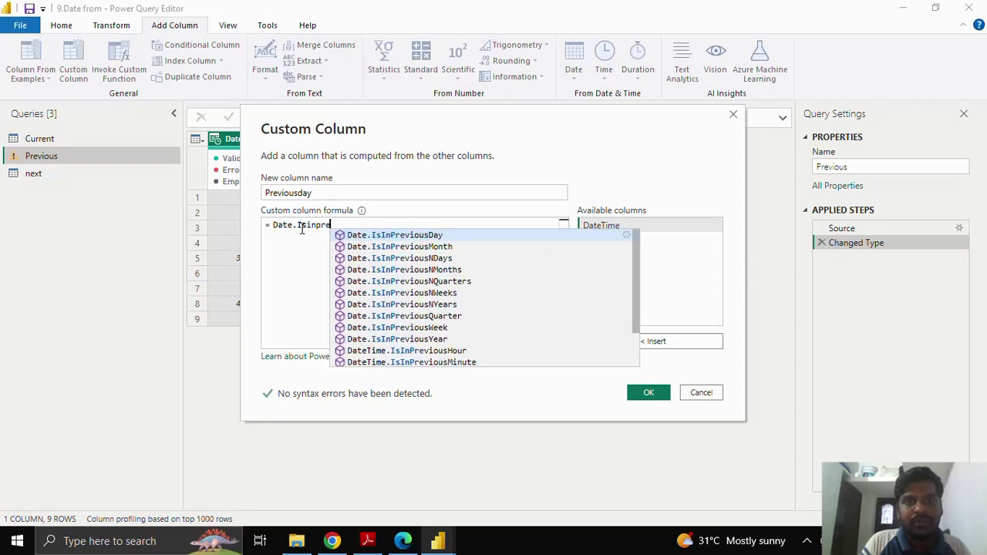
click(394, 236)
double_click(293, 225)
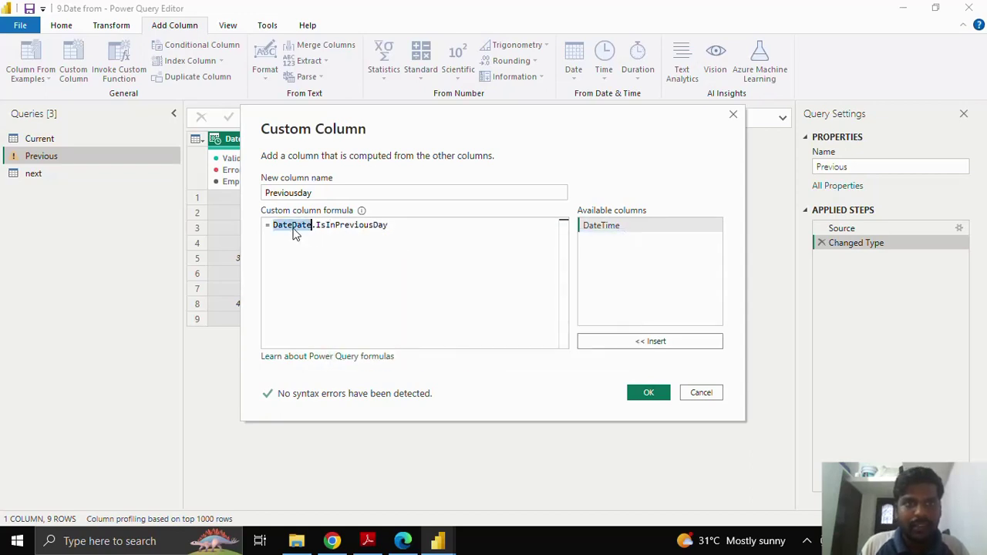
click(284, 228)
drag(272, 226, 292, 229)
key(BackSpace)
click(371, 226)
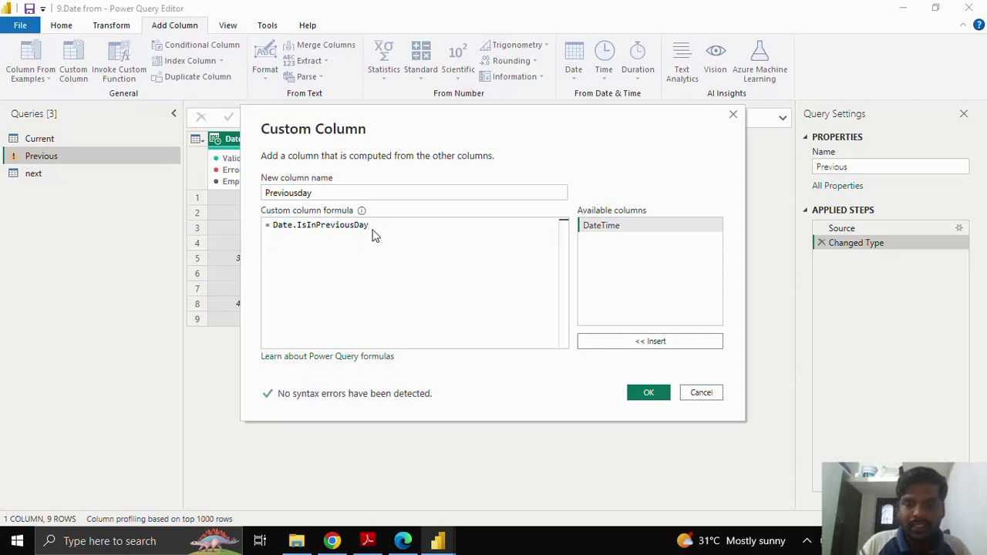
text(()
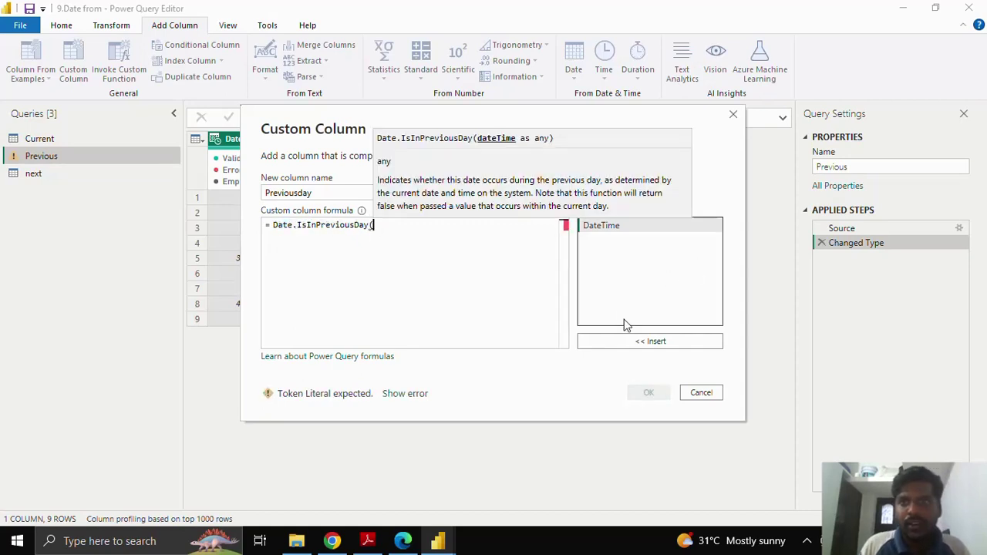
click(641, 348)
text())
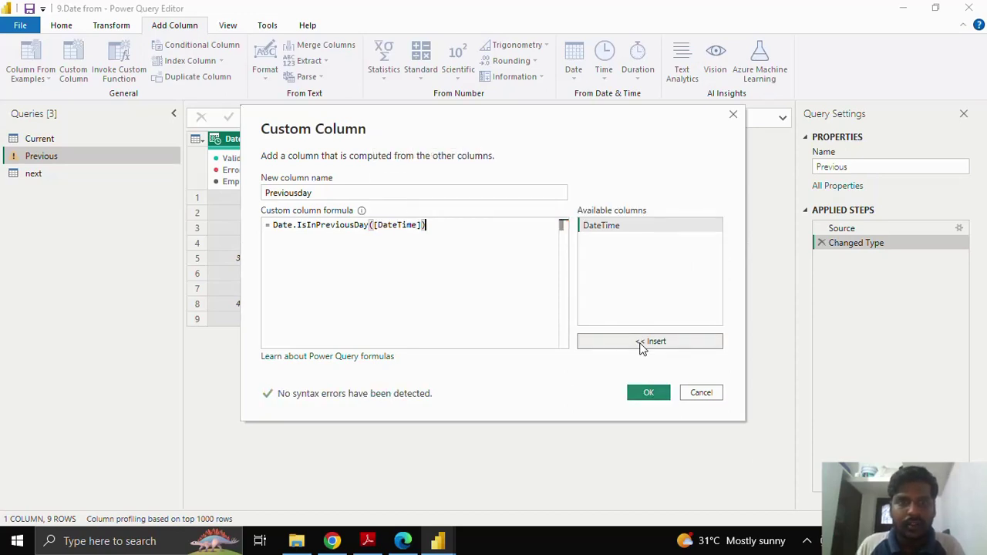
click(659, 394)
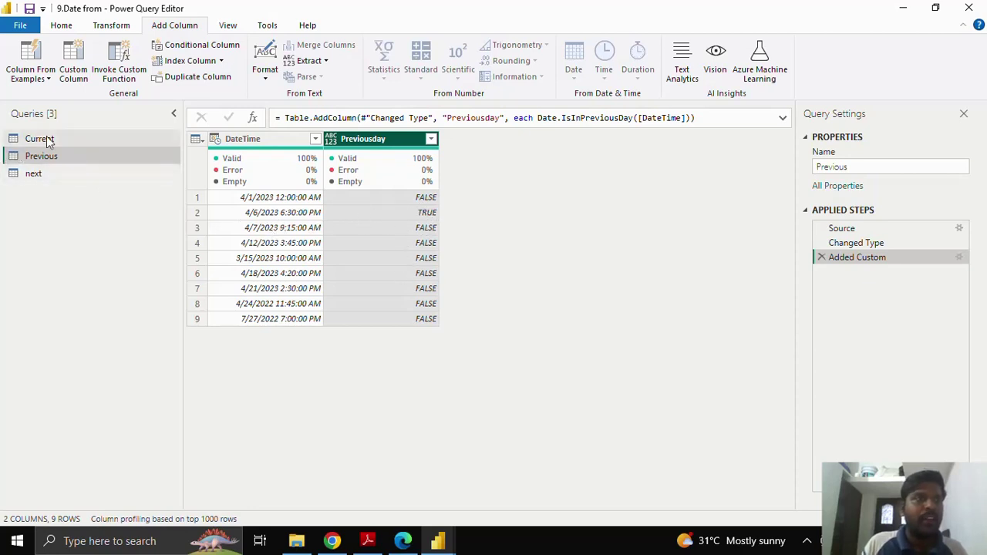
- Add a custom column Previousweek with the formula Date.IsInPreviousWeek([DateTime])
click(74, 81)
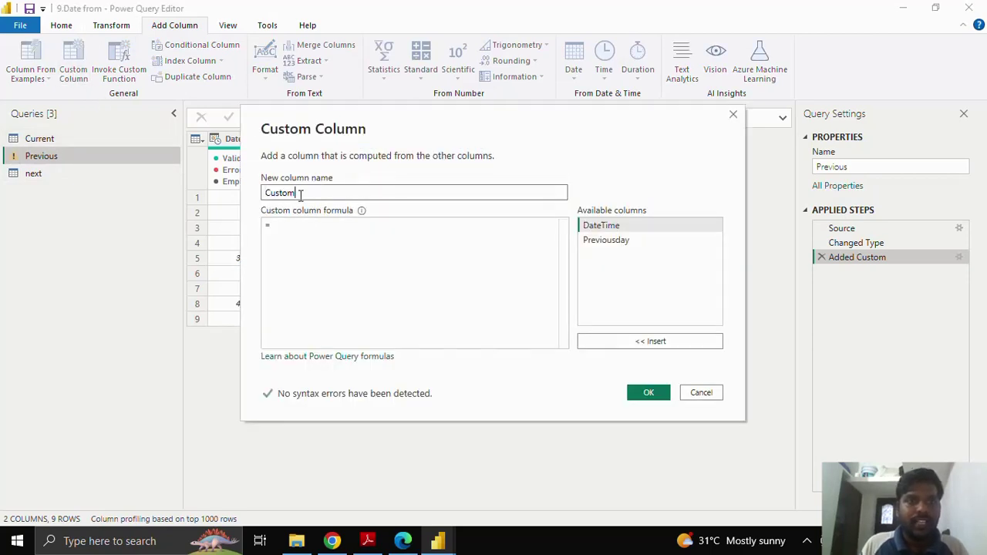
double_click(300, 194)
text(Previo)
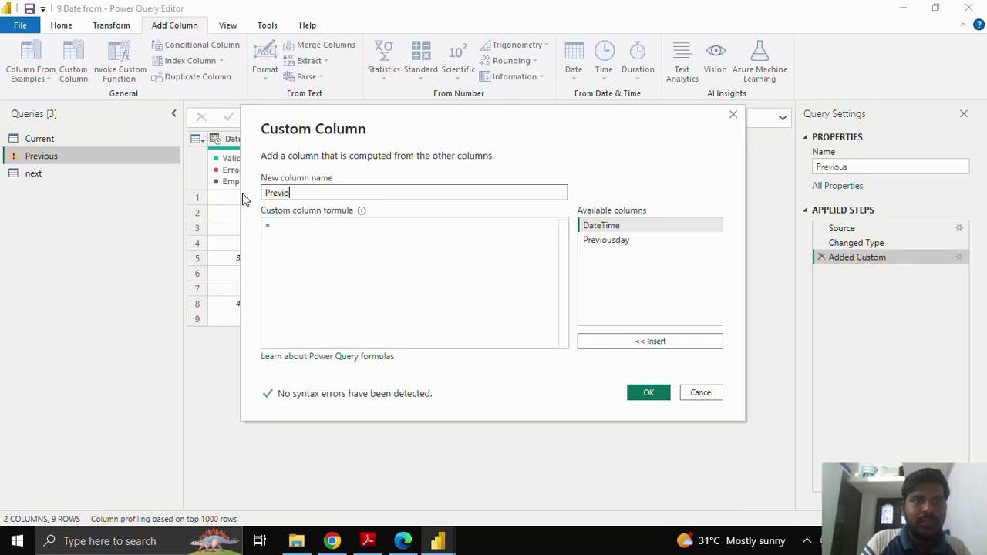
text(usweek)
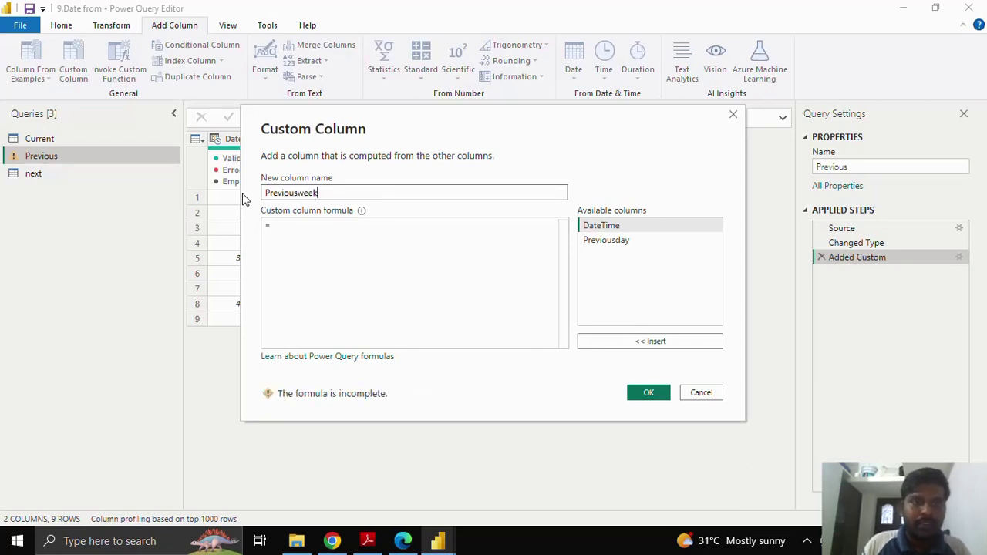
click(293, 223)
text(isinpre)
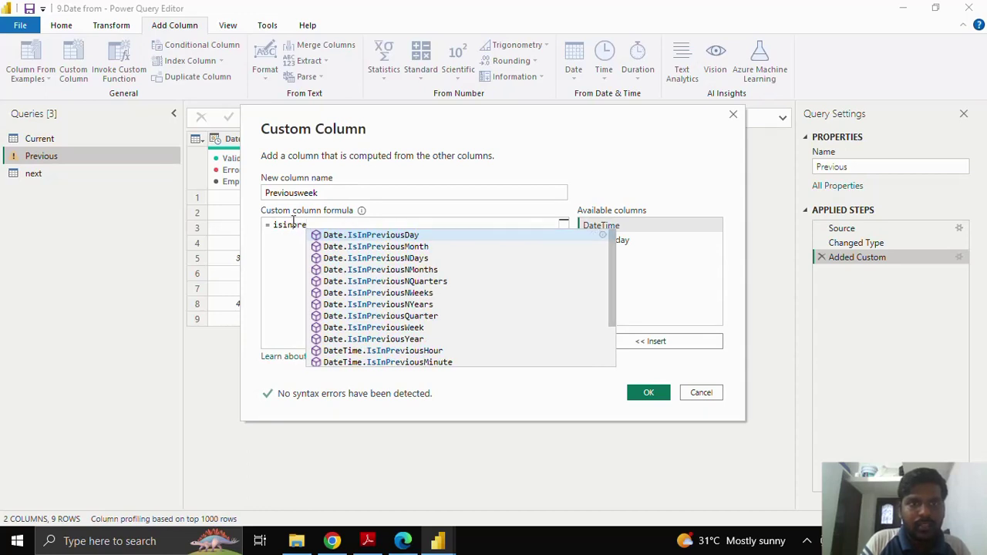
text(v)
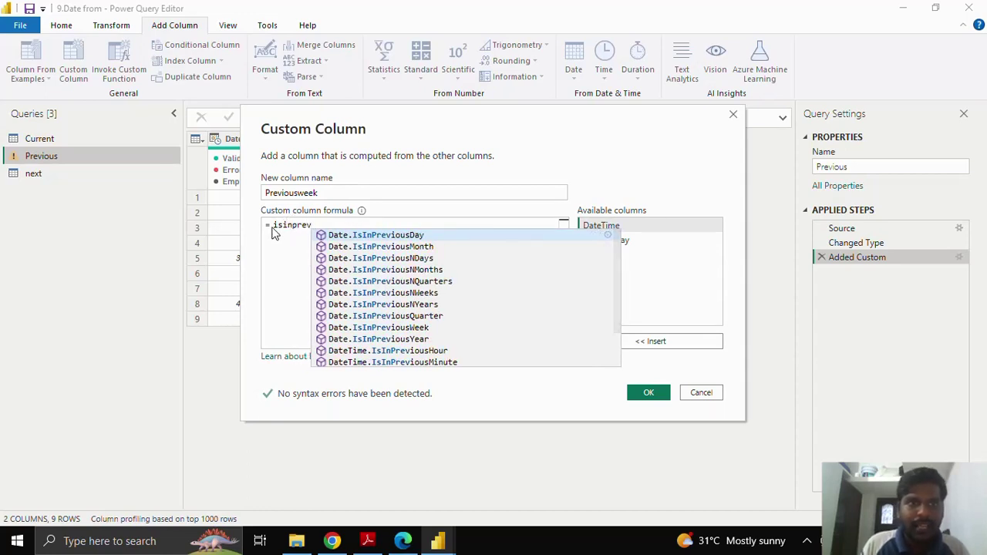
click(386, 328)
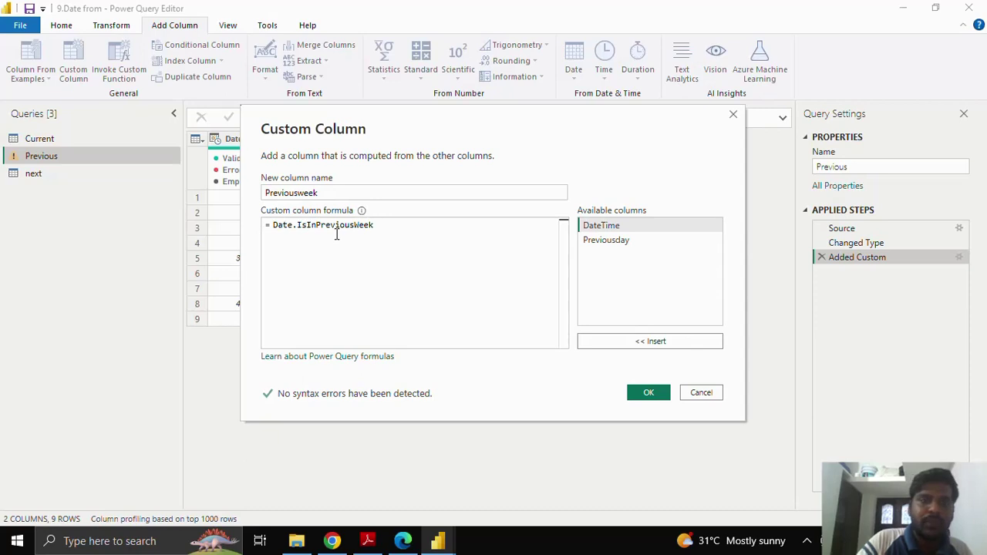
text(()
click(634, 343)
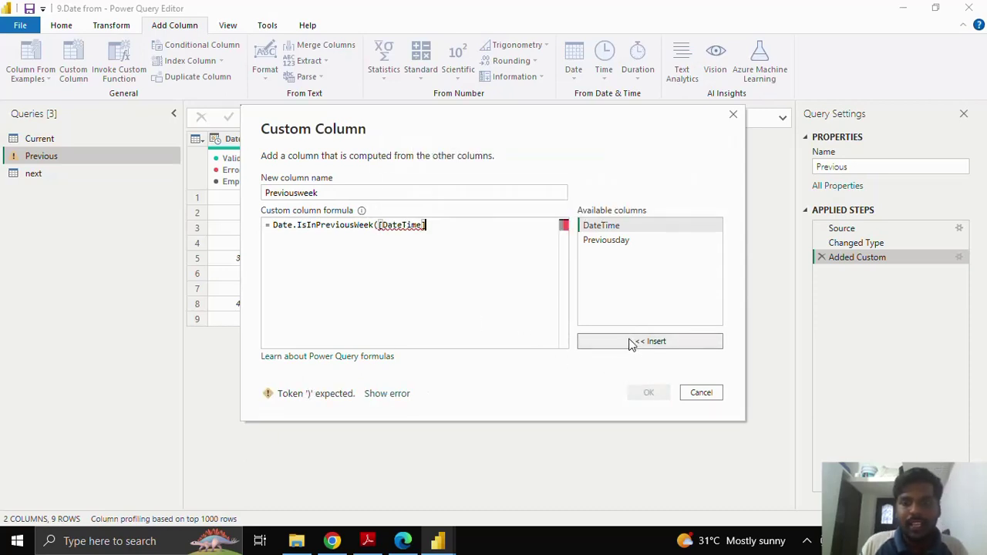
text())
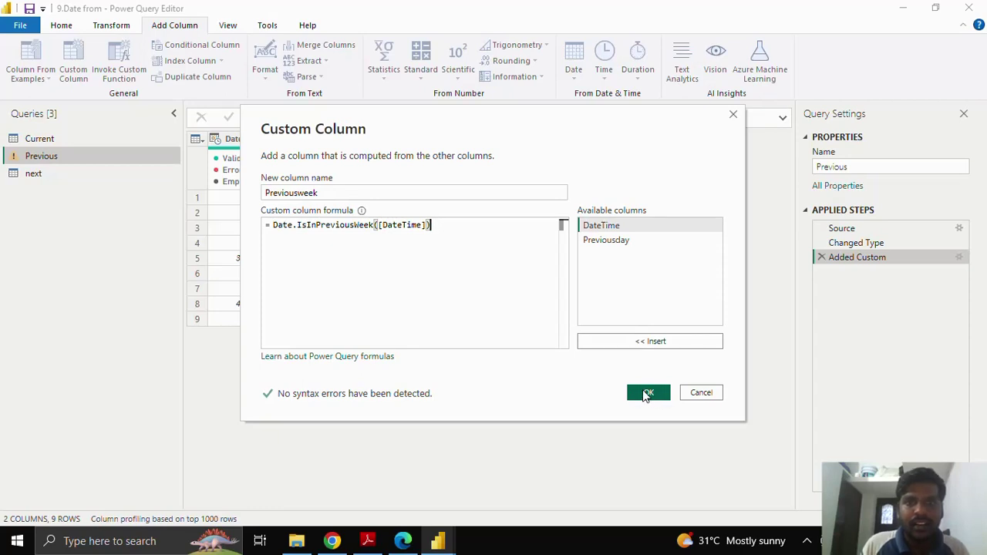
click(644, 394)
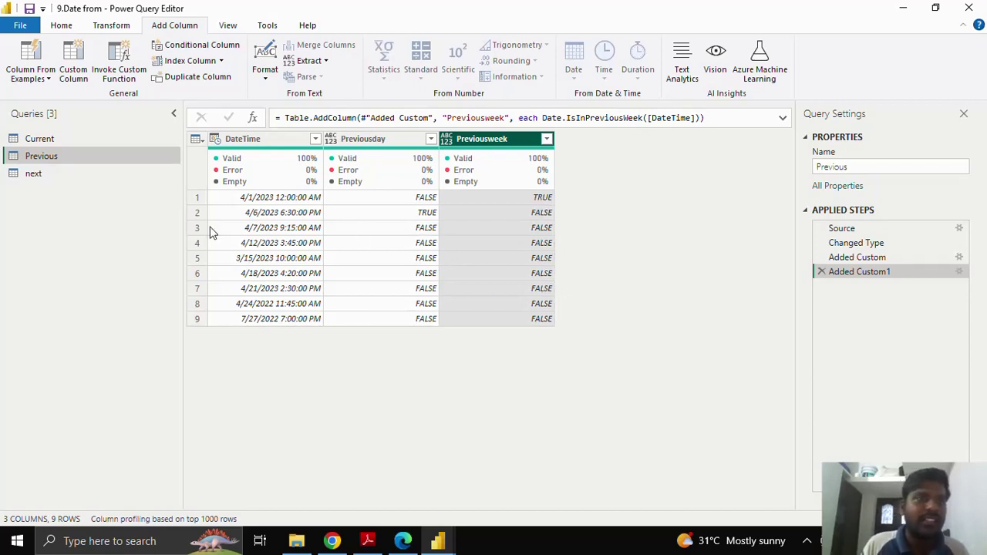
- Start a new custom column named 'Previous month'
mouse_move(484, 153)
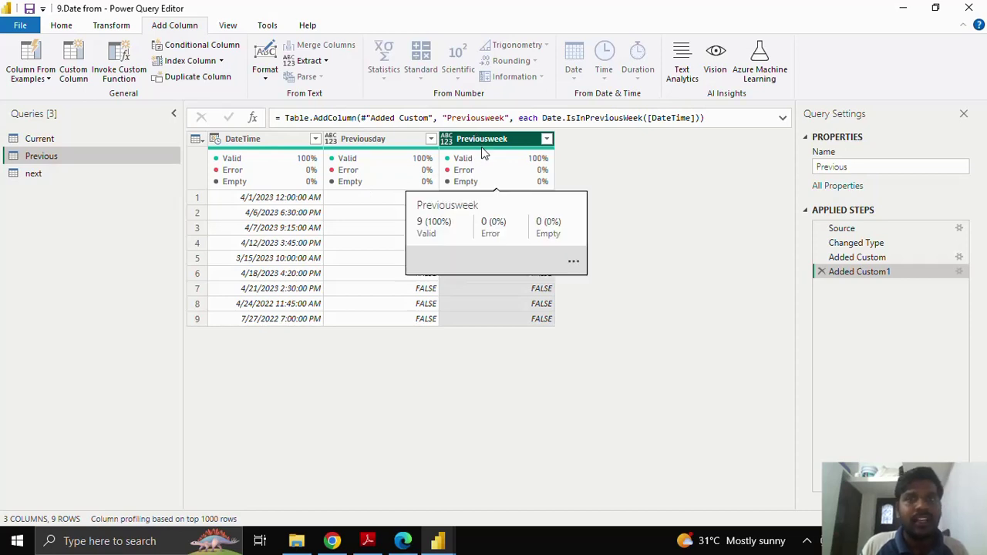
click(73, 62)
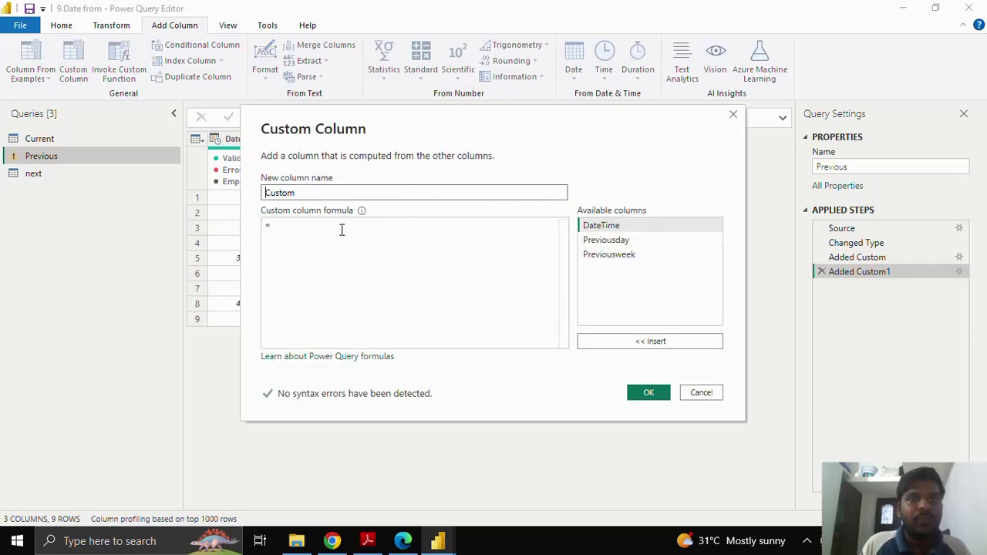
drag(323, 193, 251, 191)
text(Pr)
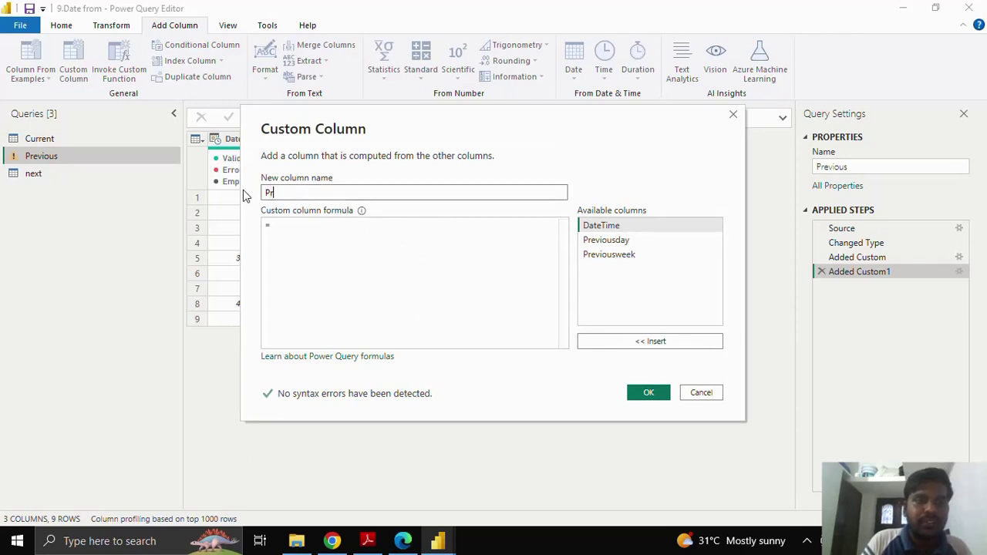
text(evious )
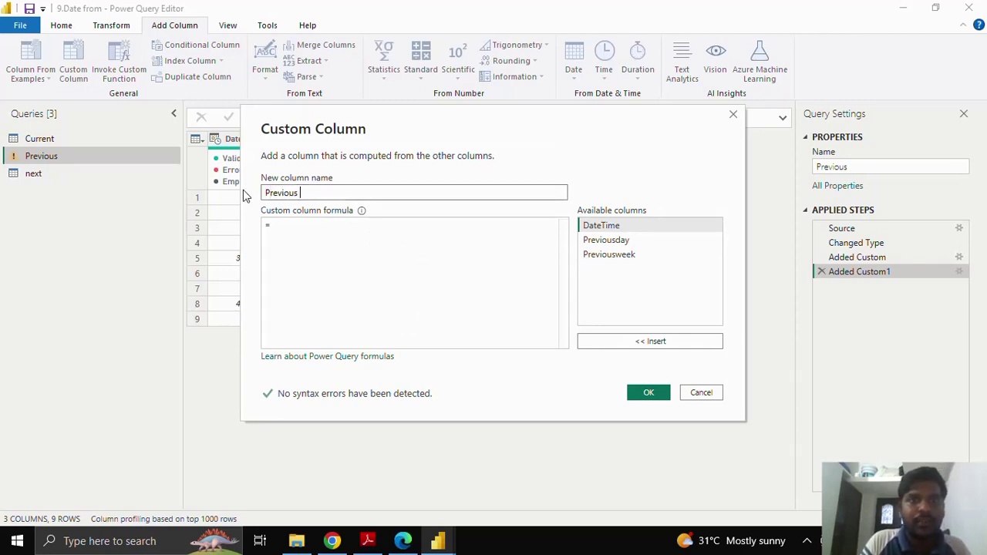
text(month)
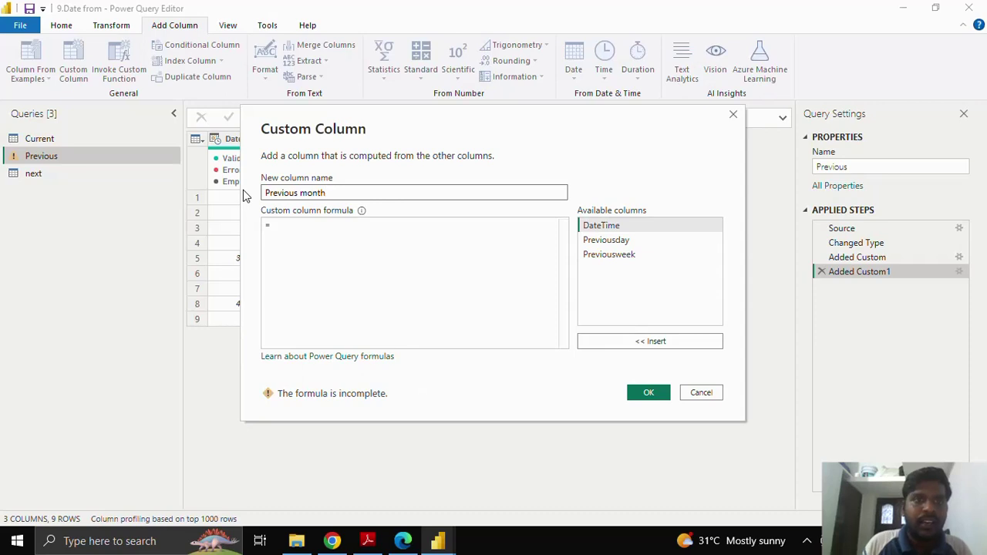
- Enter the formula Date.IsInPreviousMonth([DateTime]), removing a duplicated Date prefix, and confirm
click(277, 223)
text(Date)
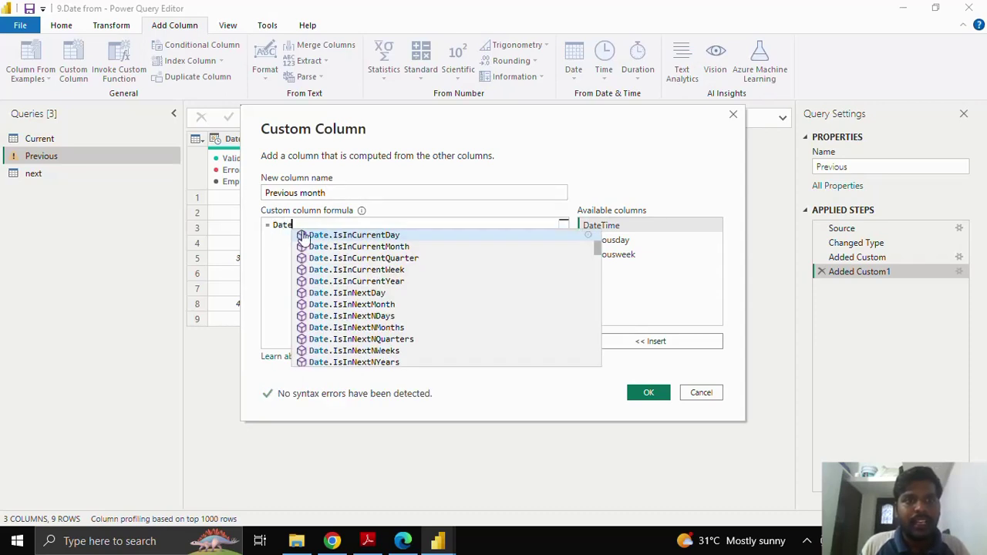
text(.isinpre)
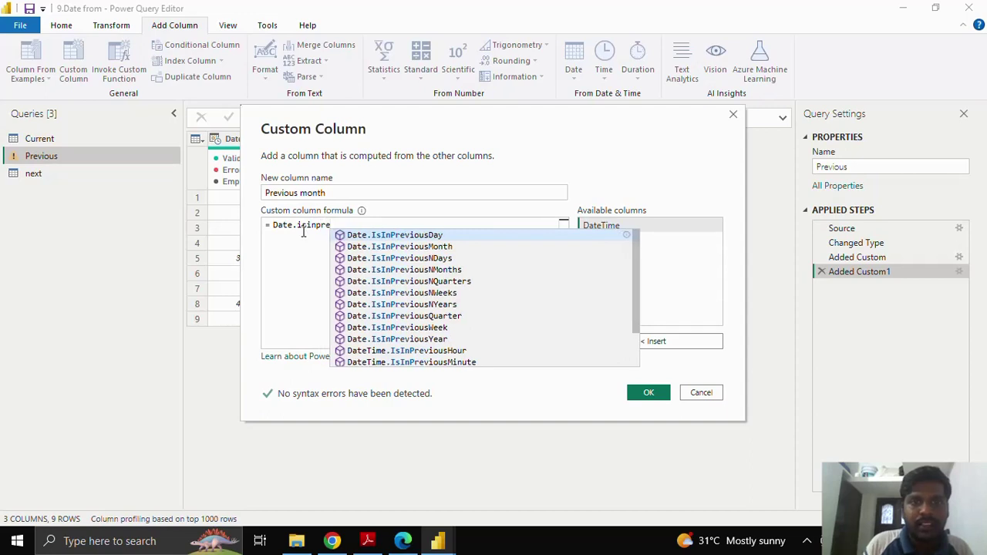
click(393, 245)
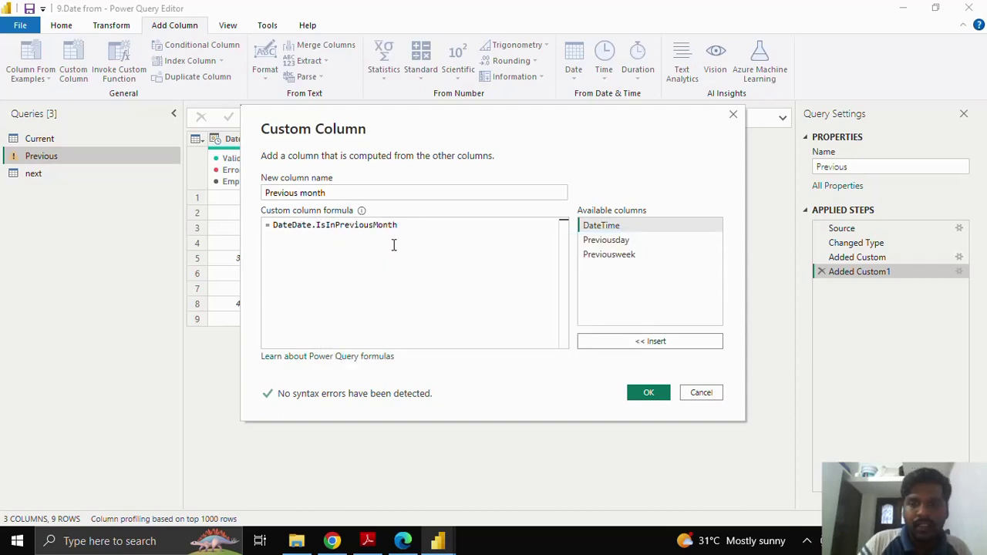
drag(293, 229, 274, 226)
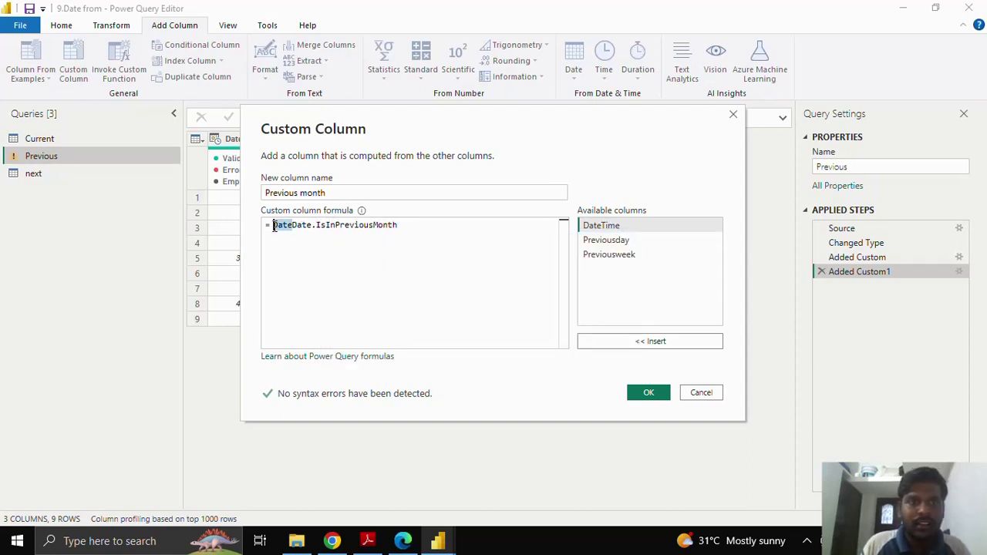
key(BackSpace)
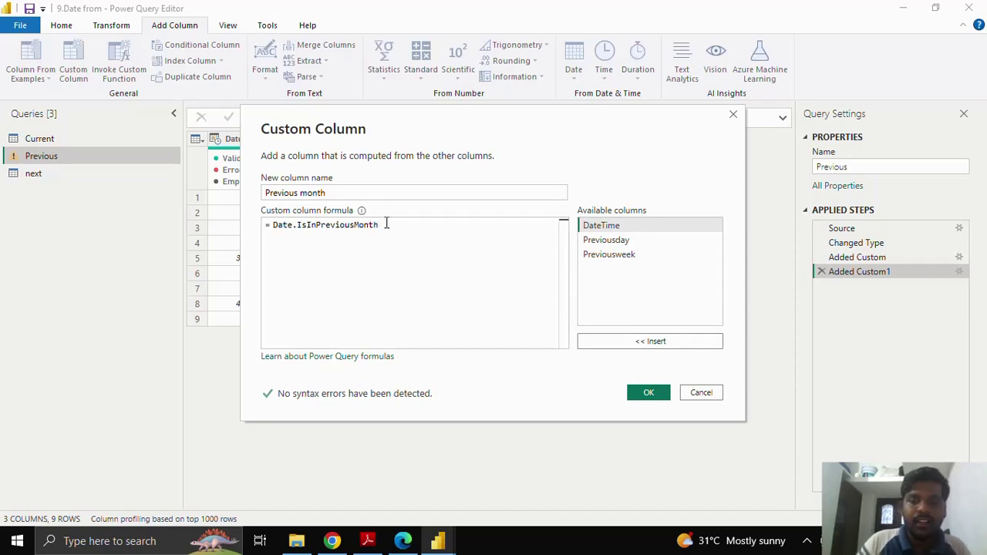
click(386, 223)
text(()
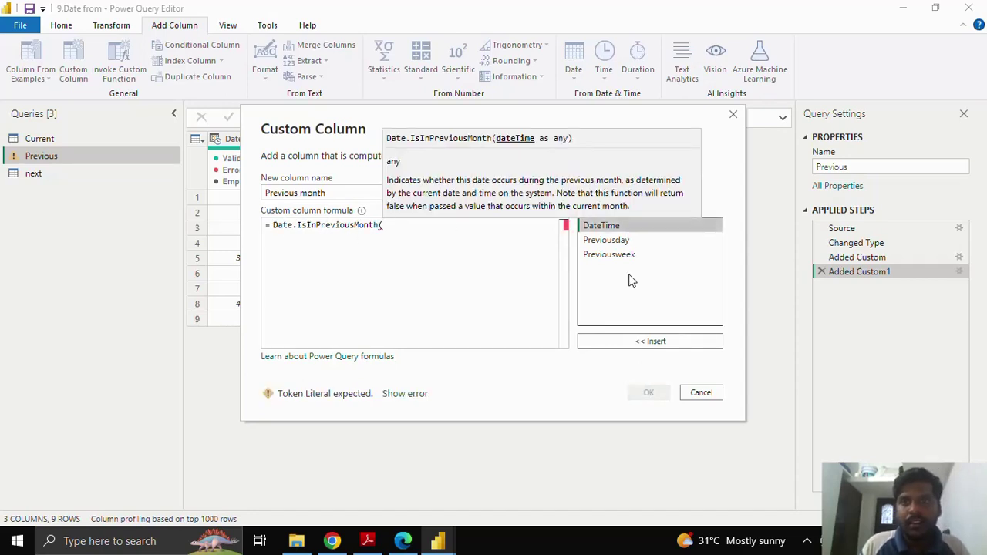
click(637, 342)
text())
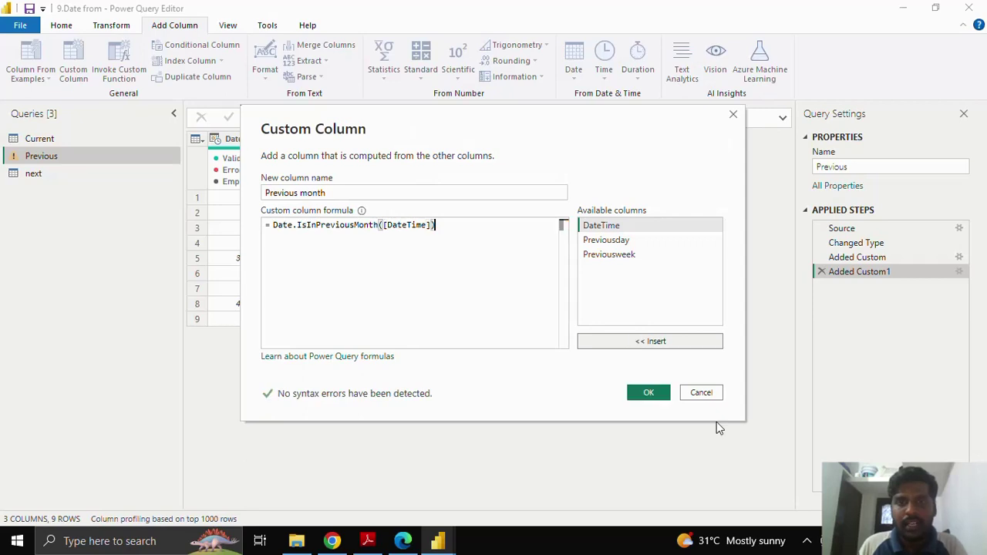
click(664, 392)
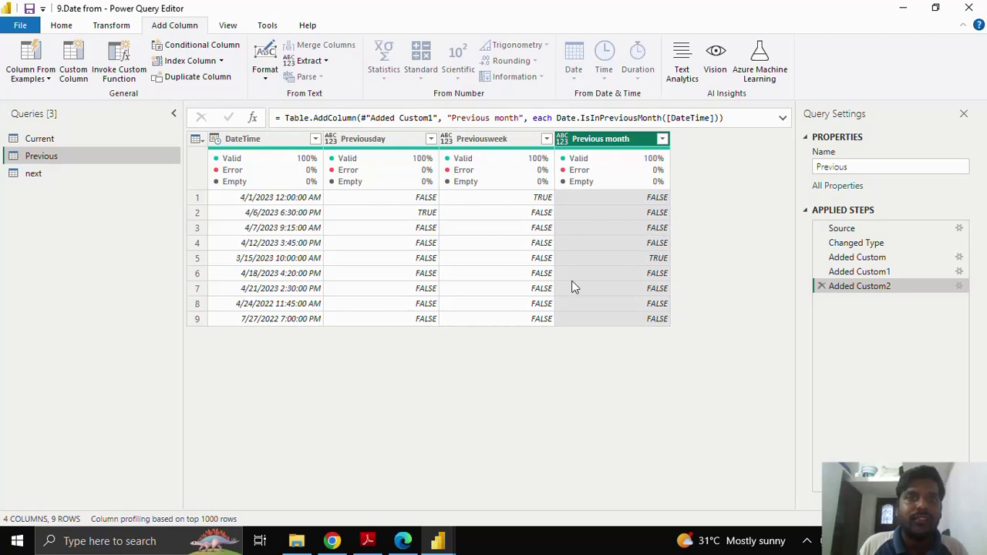
- Add a custom column previousquarter with the formula Date.IsInPreviousQuarter([DateTime])
click(81, 77)
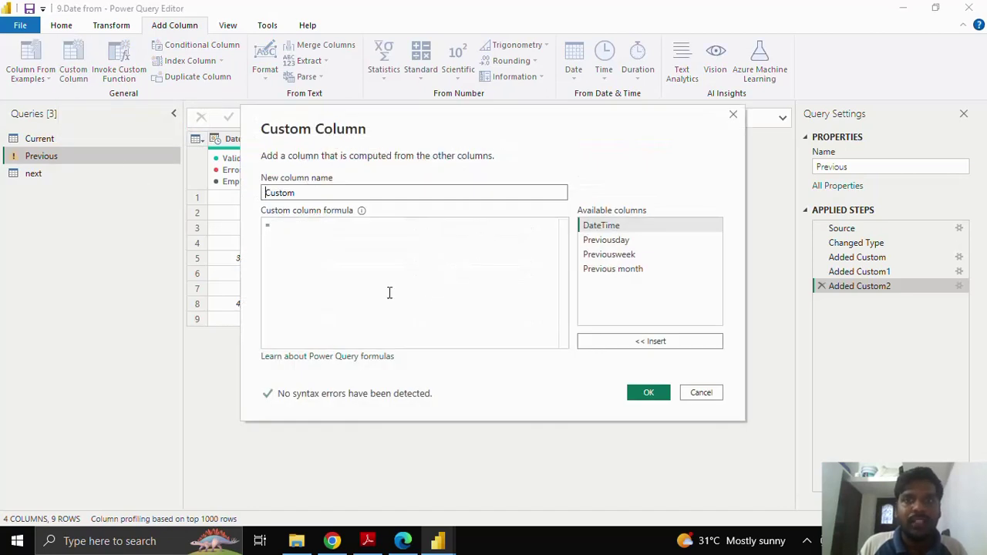
drag(306, 193, 242, 196)
text(p)
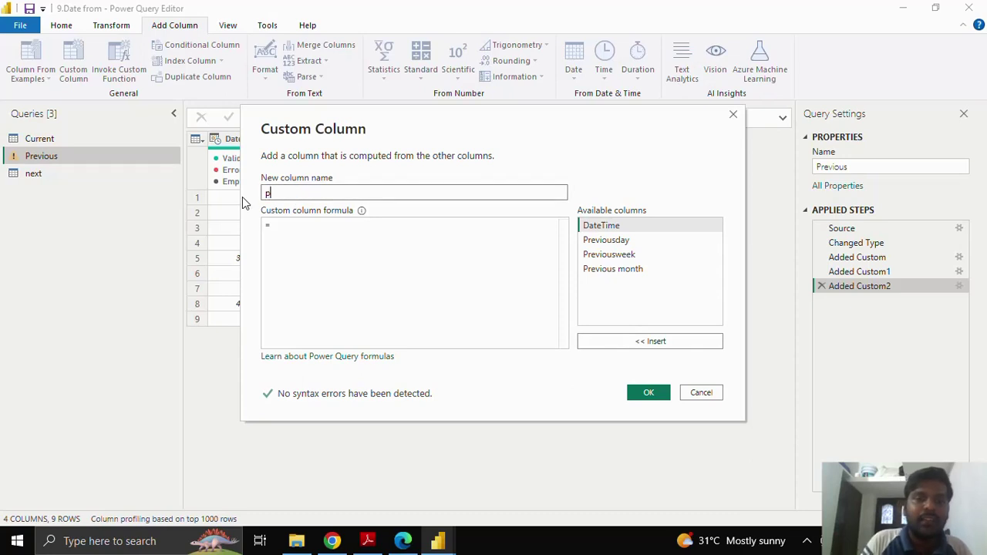
text(revious)
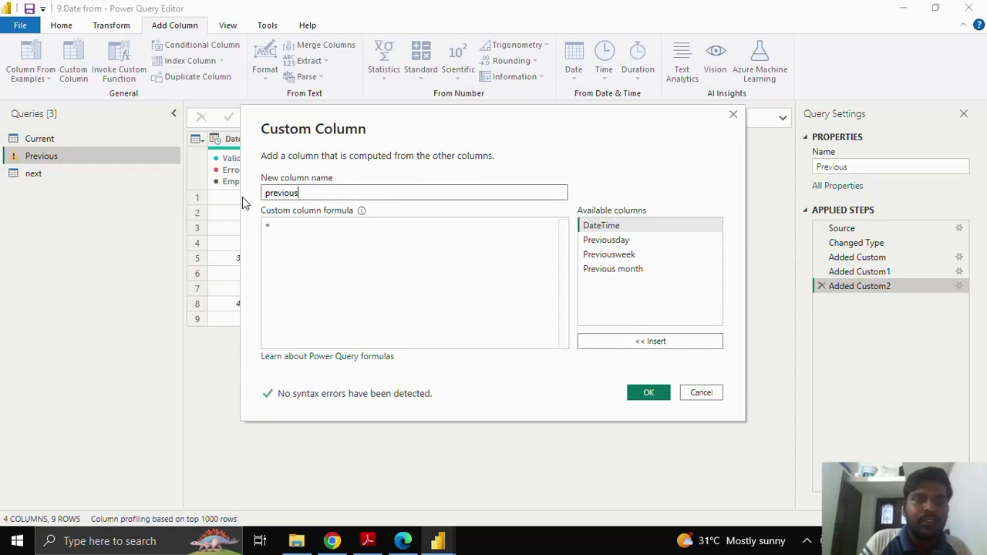
text(quarter)
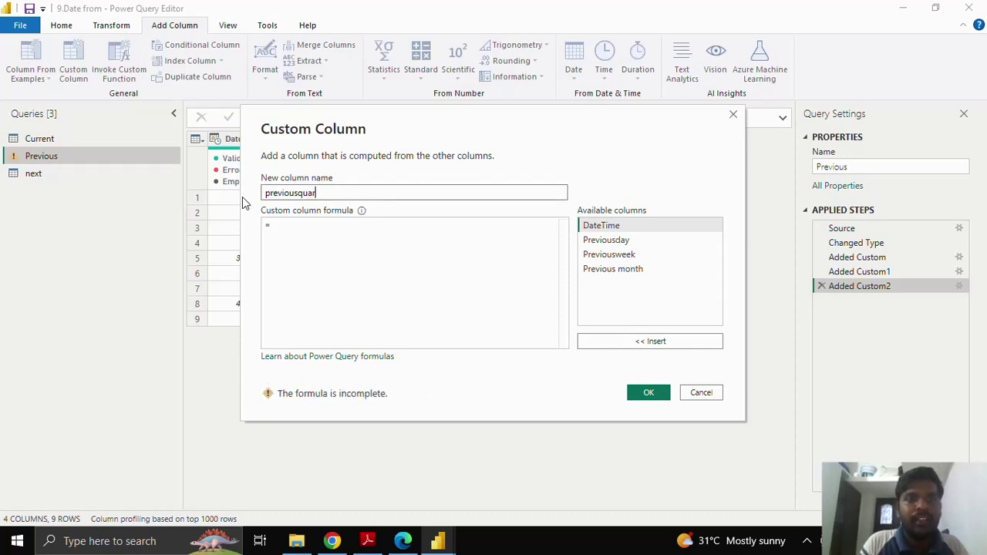
click(285, 225)
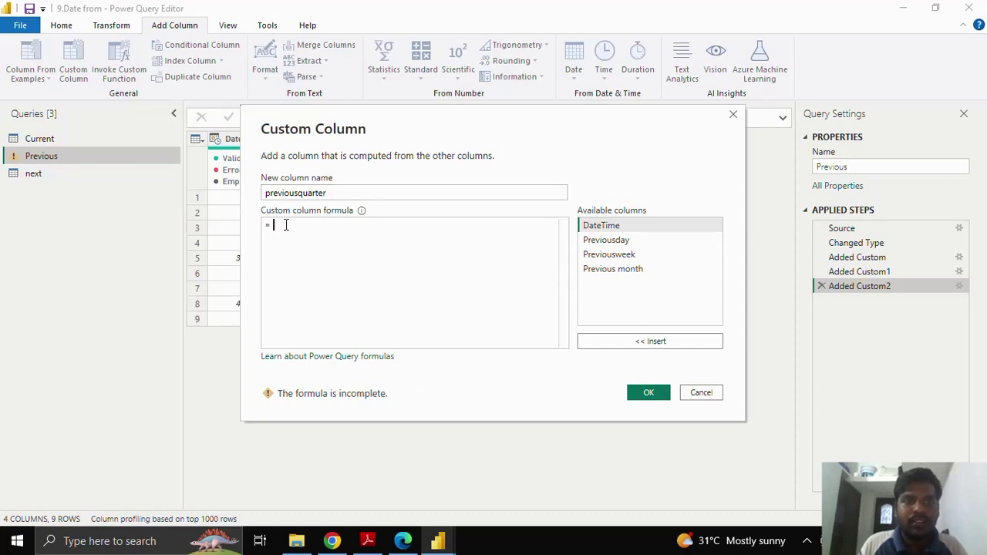
text(isinprev)
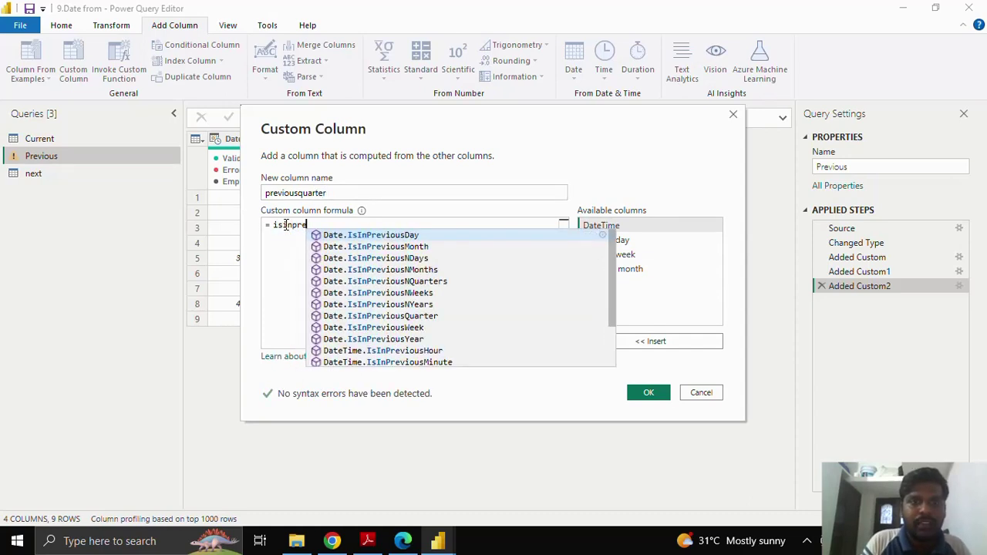
click(418, 316)
text(()
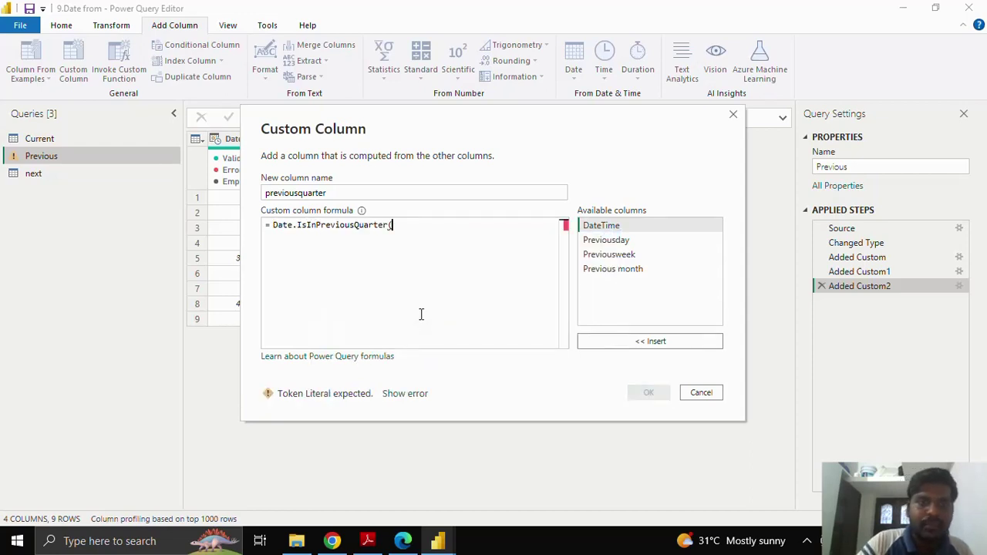
click(636, 341)
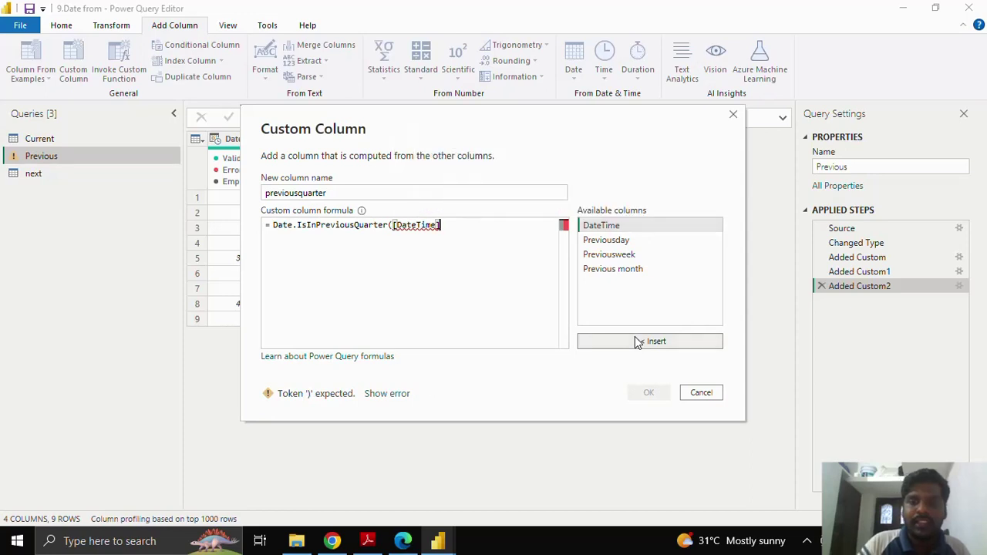
text())
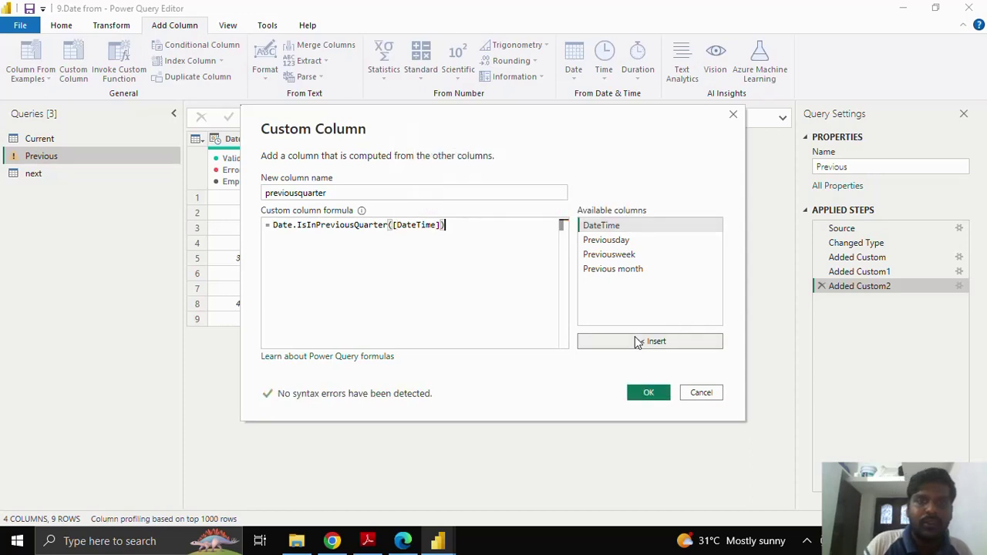
click(648, 392)
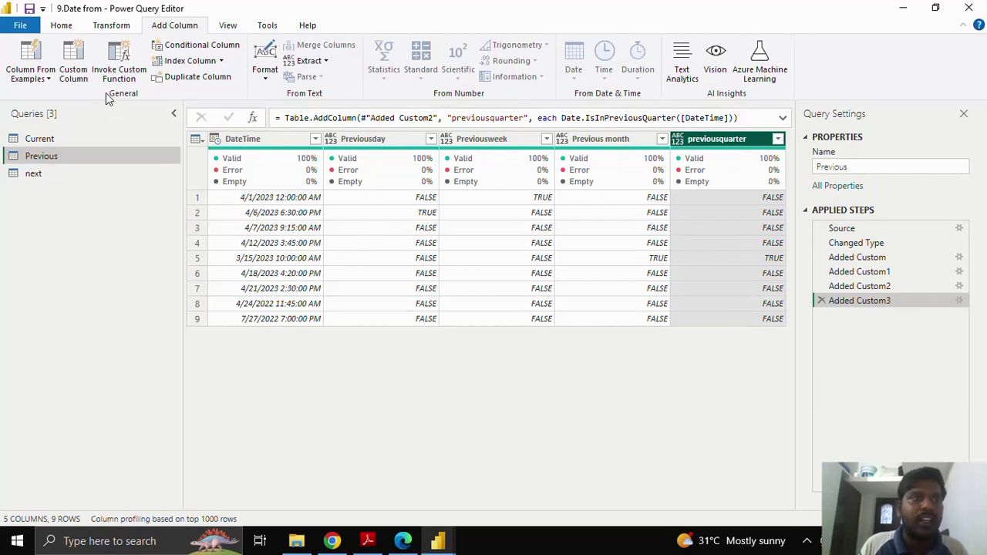
- Add a custom column Previousyear with formula Date.IsInPreviousYear([DateTime]) to the Previous query
click(77, 65)
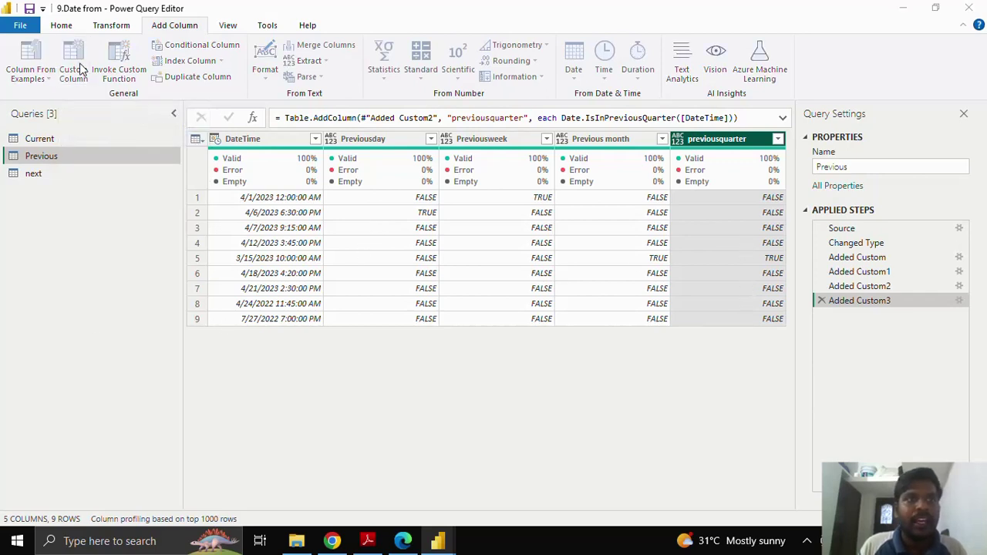
drag(336, 192, 214, 192)
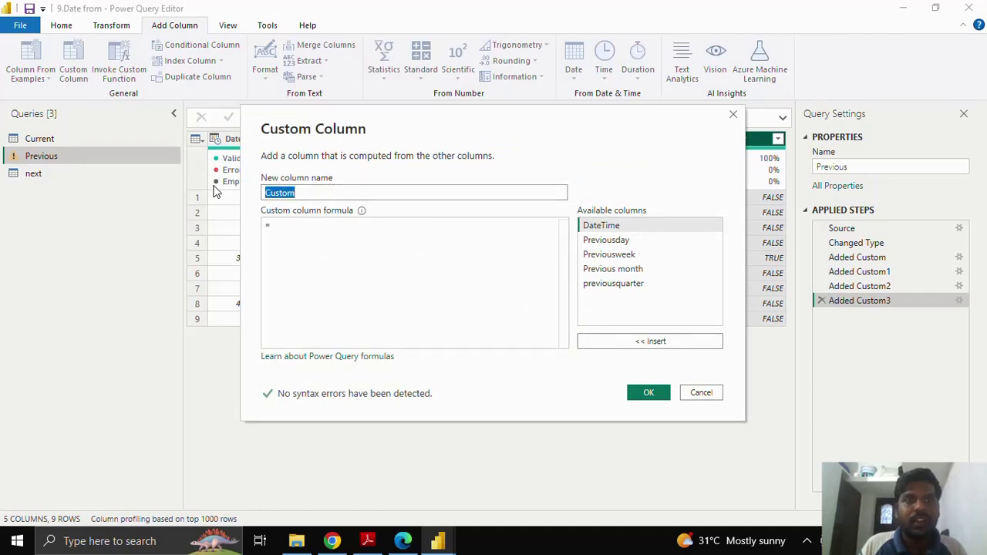
text(Previousyear)
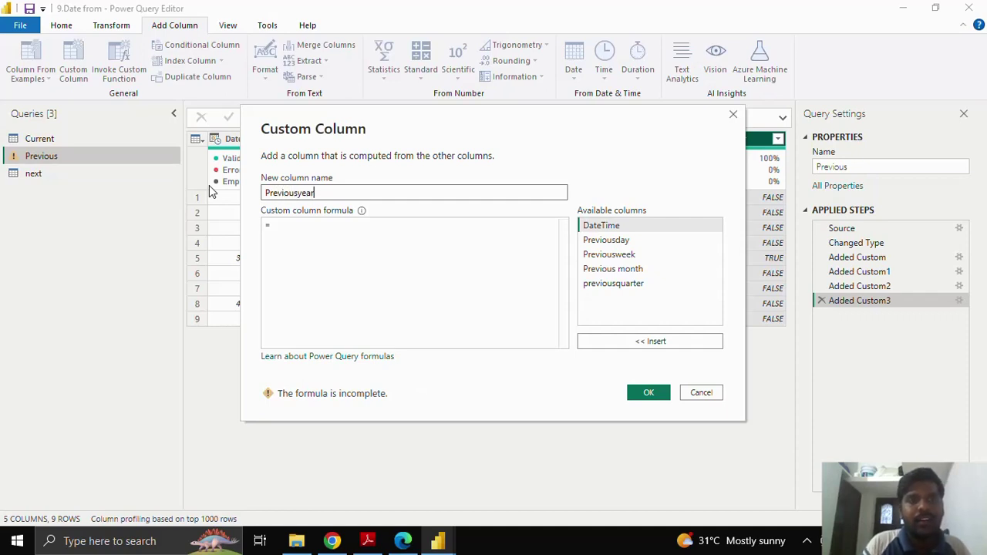
click(292, 222)
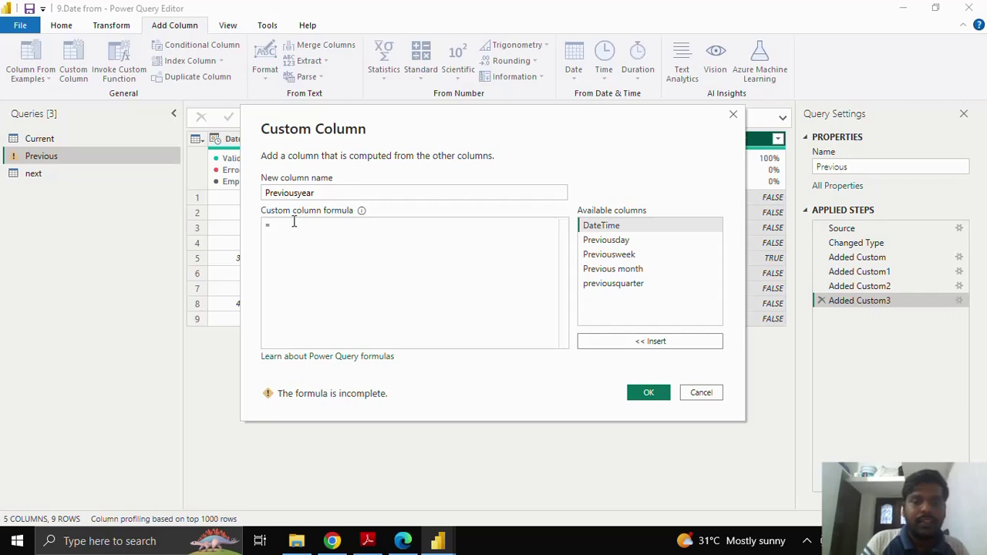
text(i)
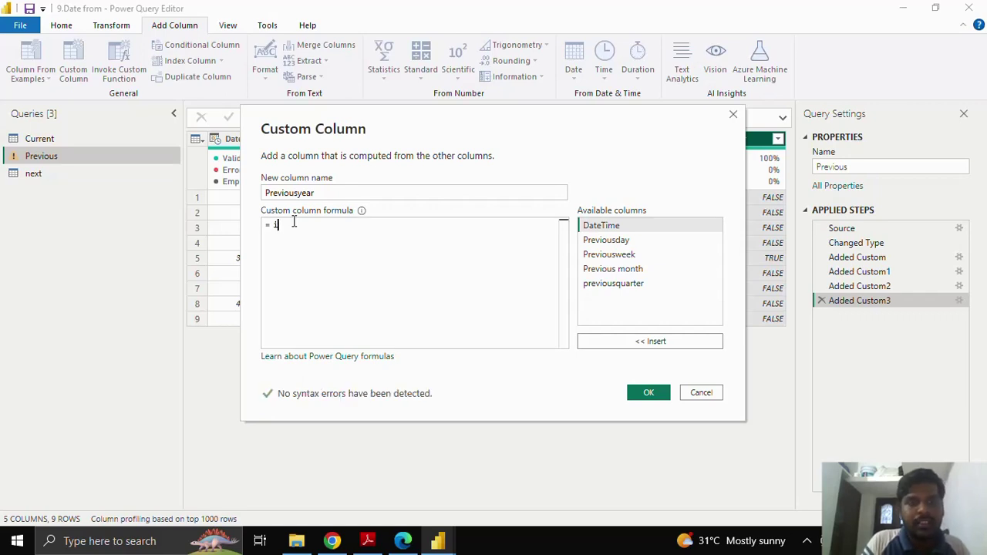
text(sinprevious)
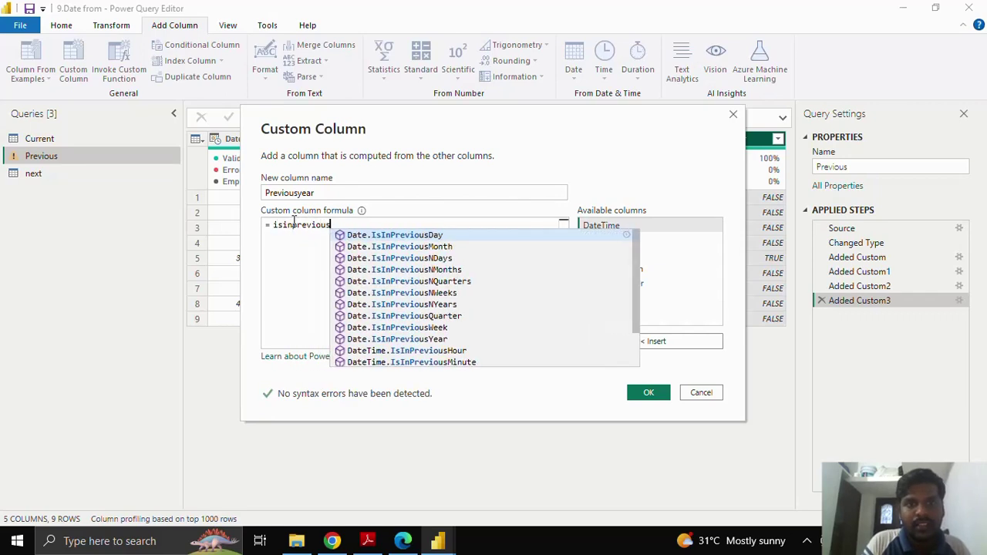
click(402, 339)
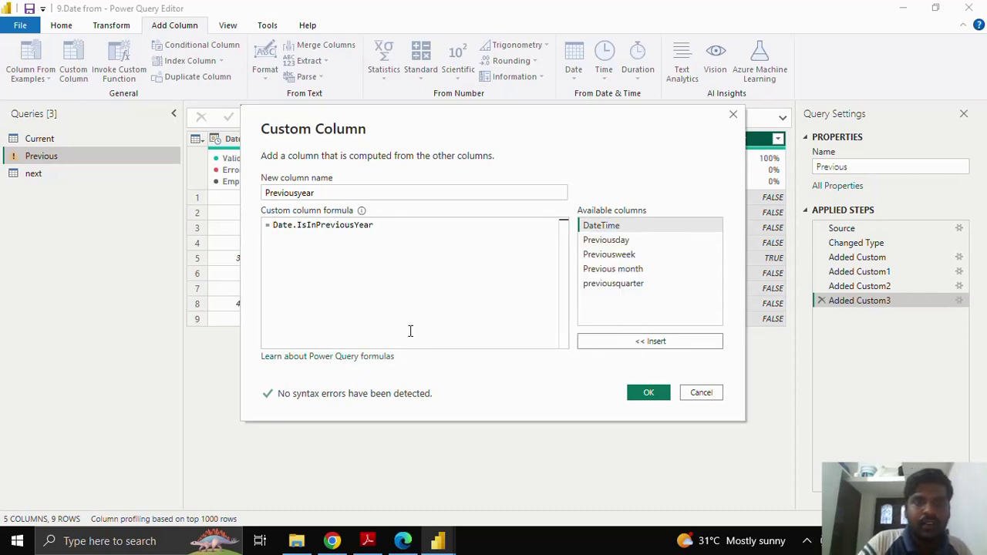
text(()
click(667, 347)
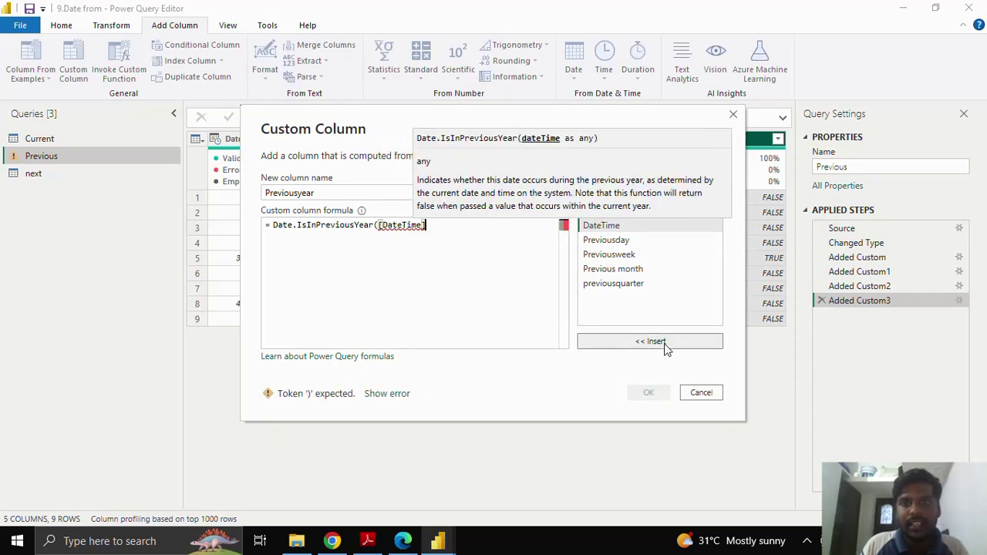
text())
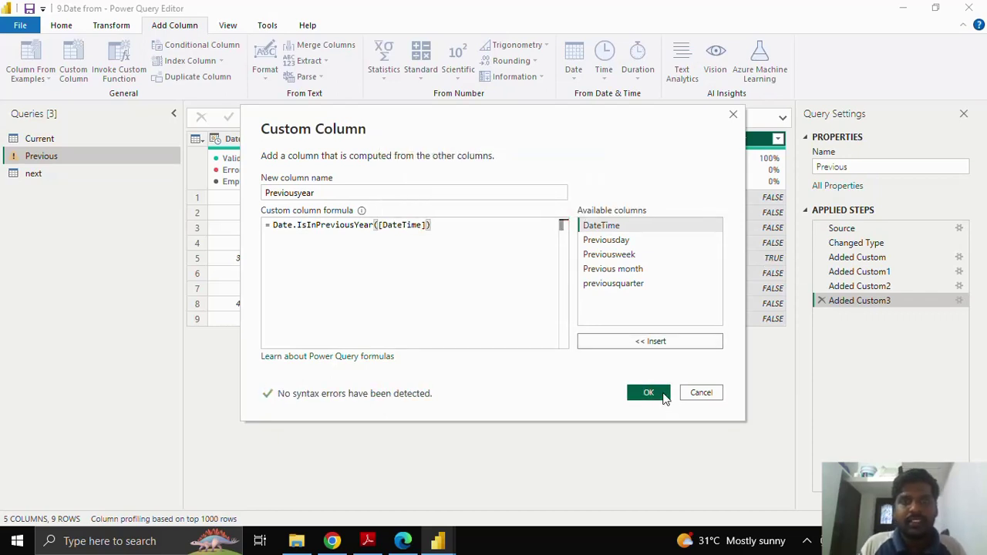
click(648, 393)
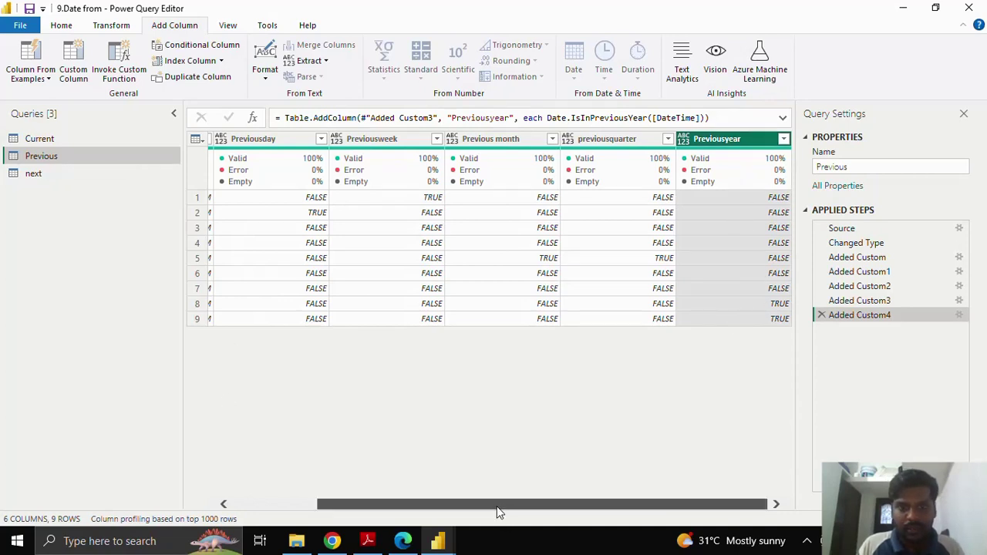
- Scroll across the Previous query's flag columns, then switch to the next query
drag(496, 506, 348, 505)
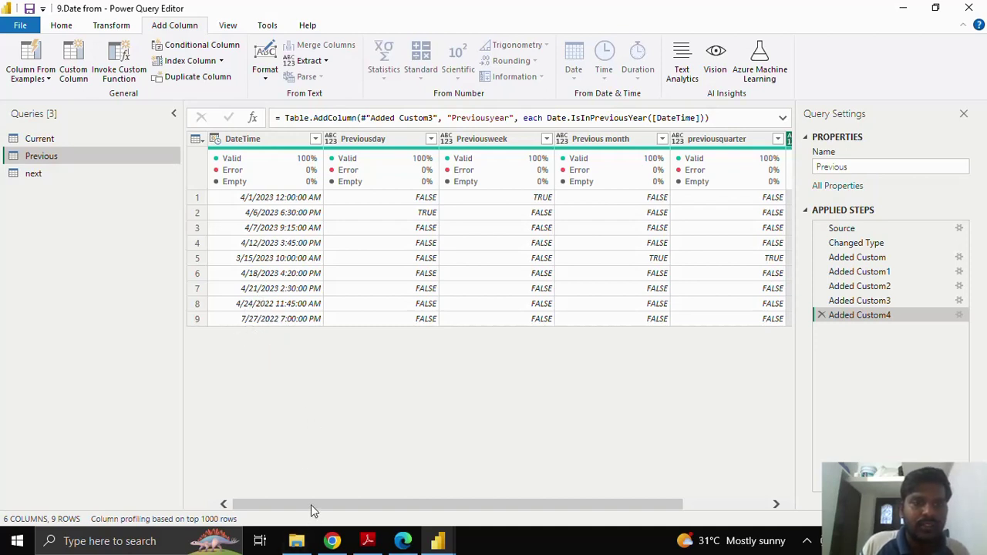
drag(311, 504, 446, 508)
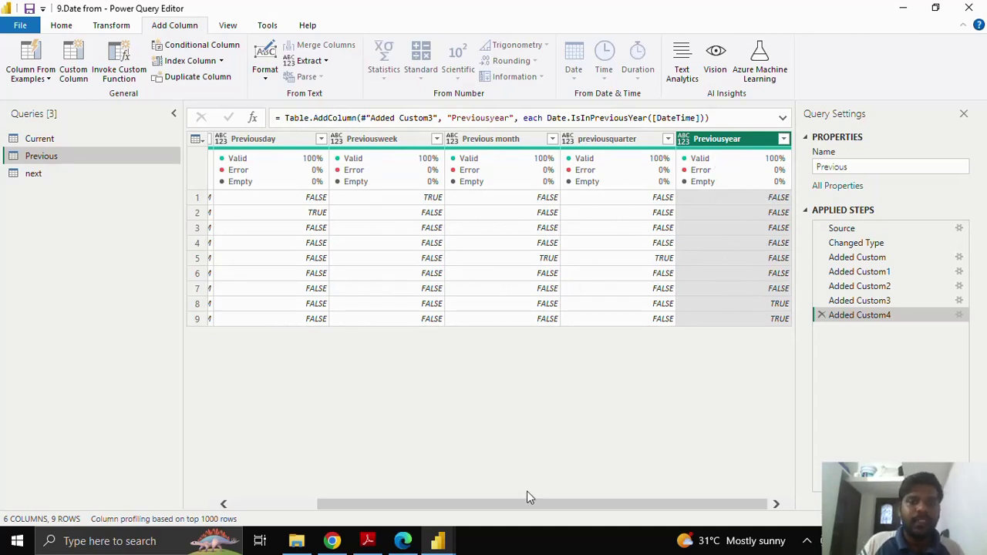
mouse_move(526, 506)
mouse_down()
mouse_move(414, 509)
mouse_move(524, 510)
mouse_up()
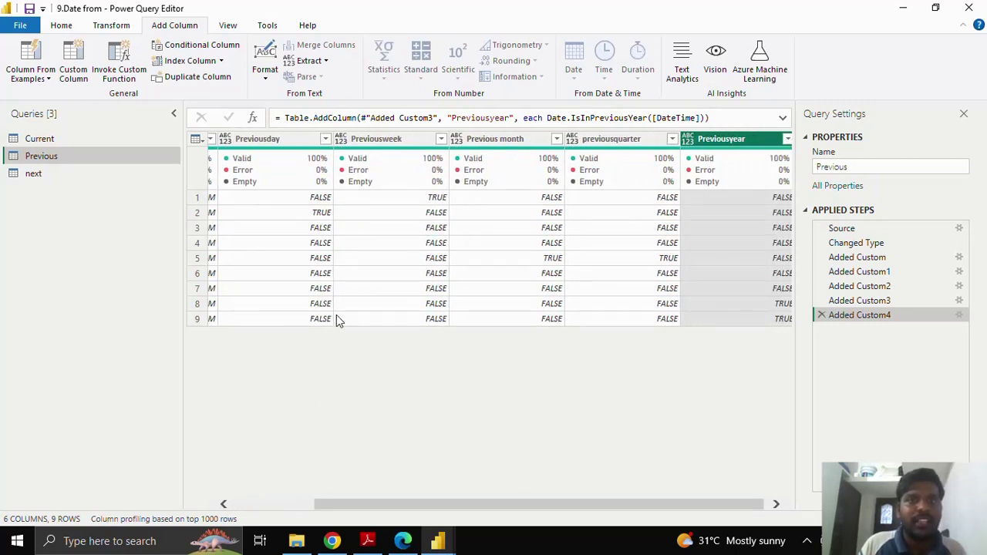
click(55, 174)
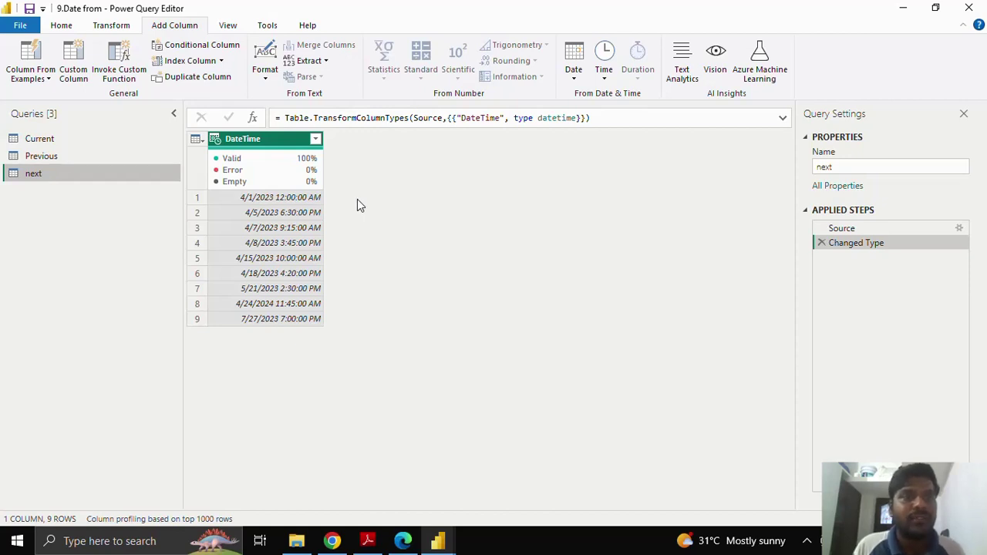
- Add a custom column Nextday with formula Date.IsInNextDay([DateTime]) to the next query
click(71, 67)
drag(328, 192, 249, 193)
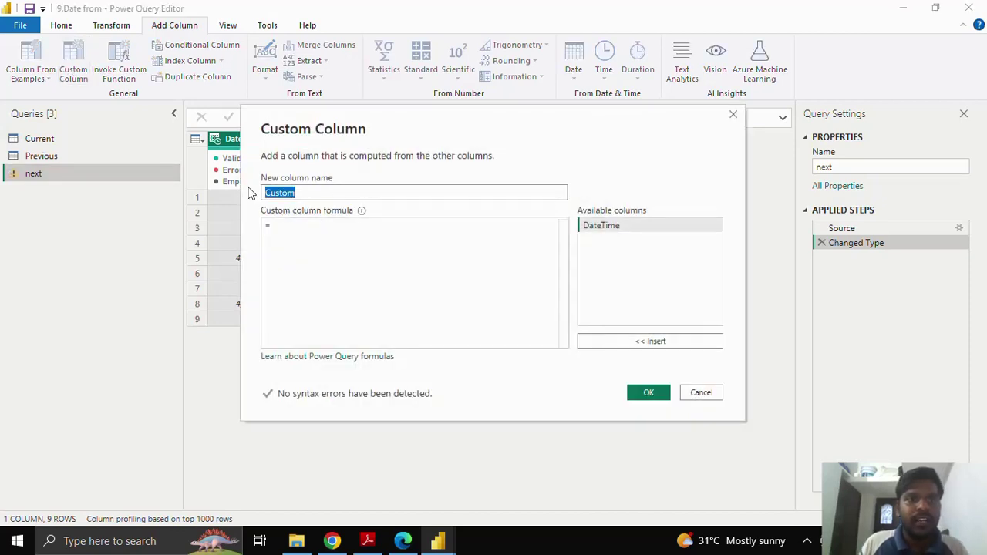
text(N)
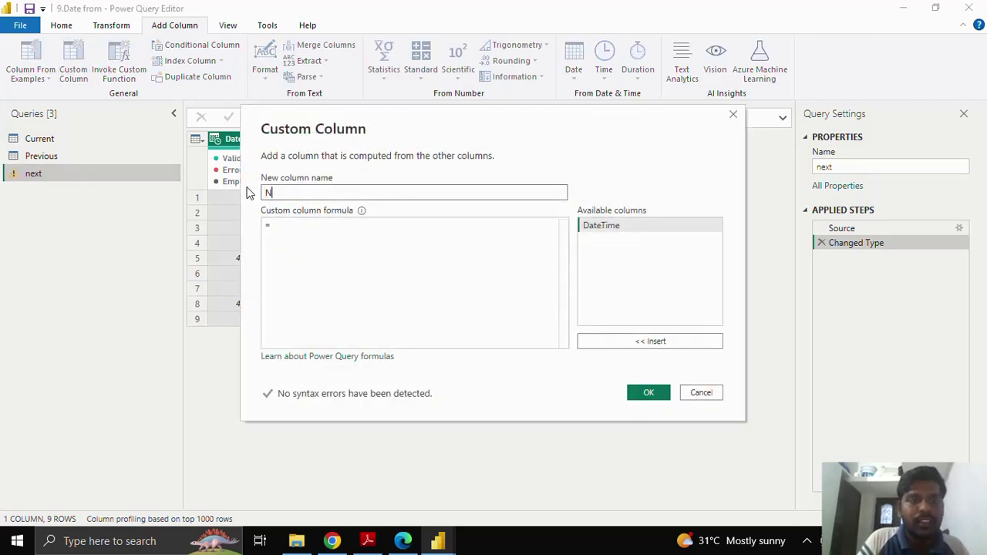
text(extday)
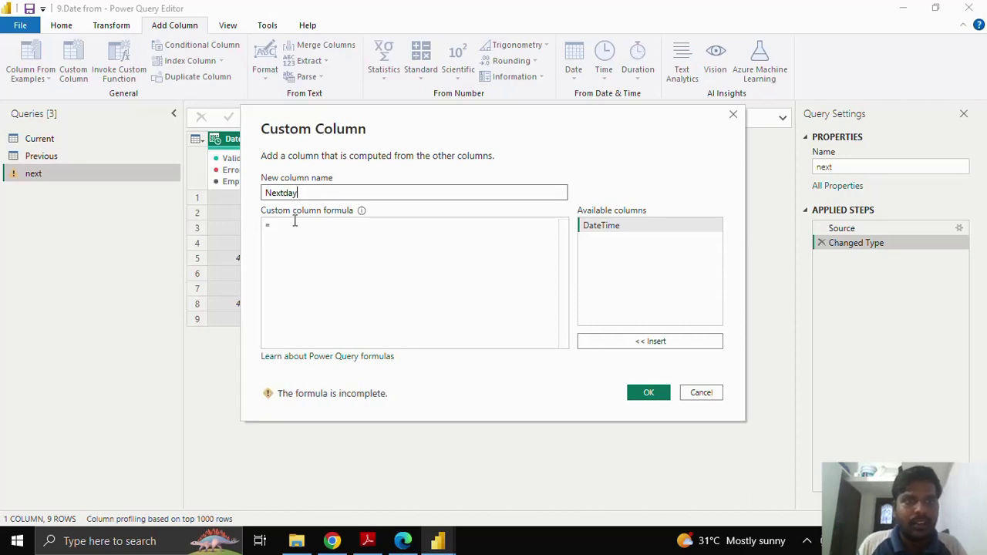
click(293, 221)
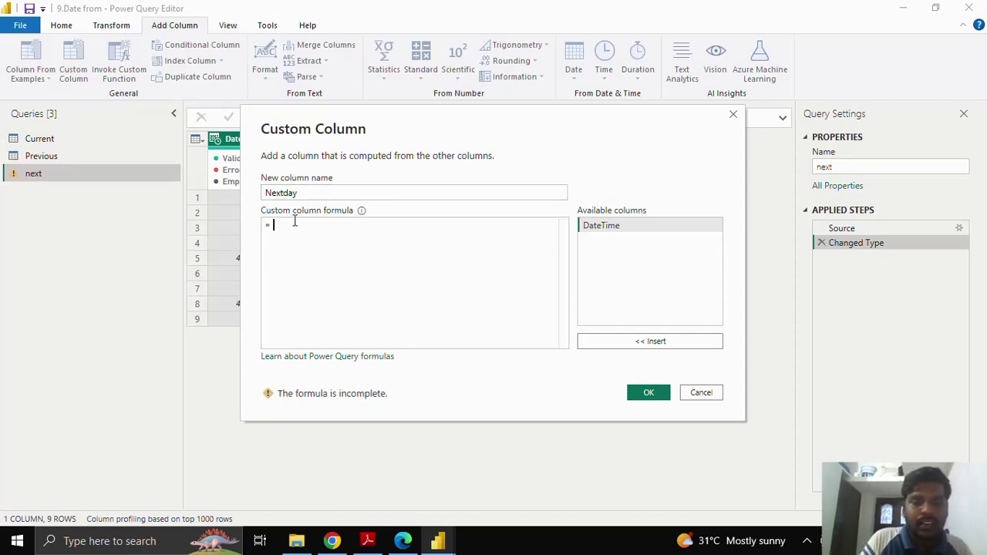
text(isin)
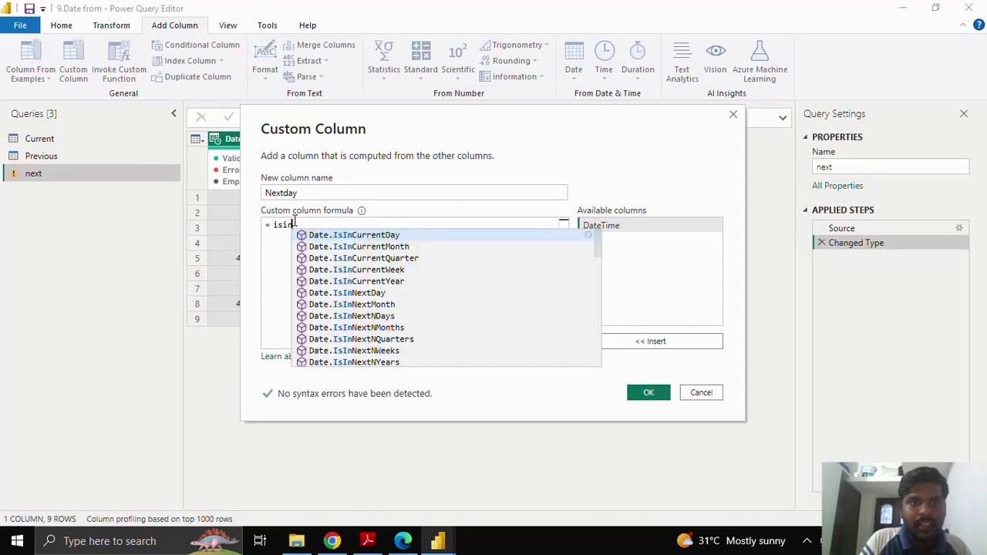
text(next)
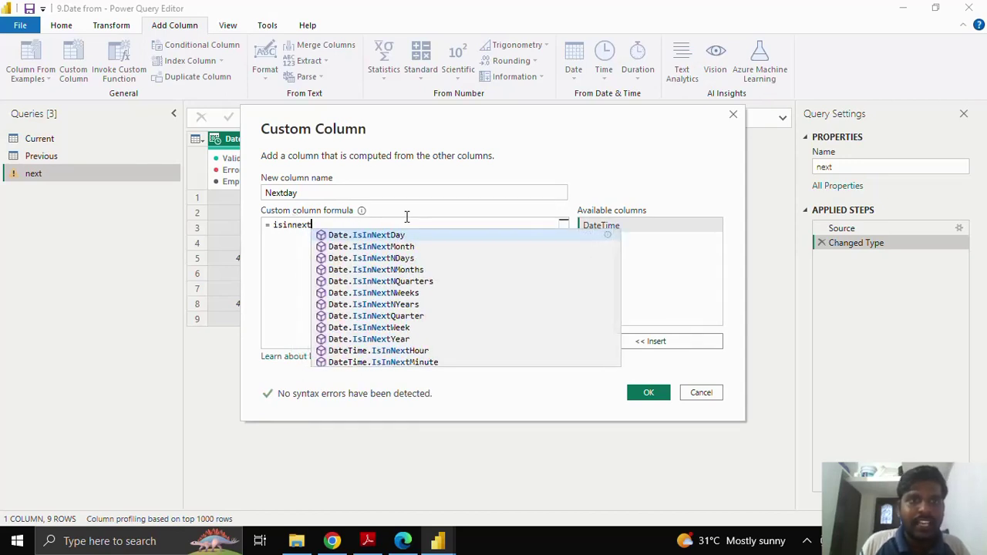
key(Tab)
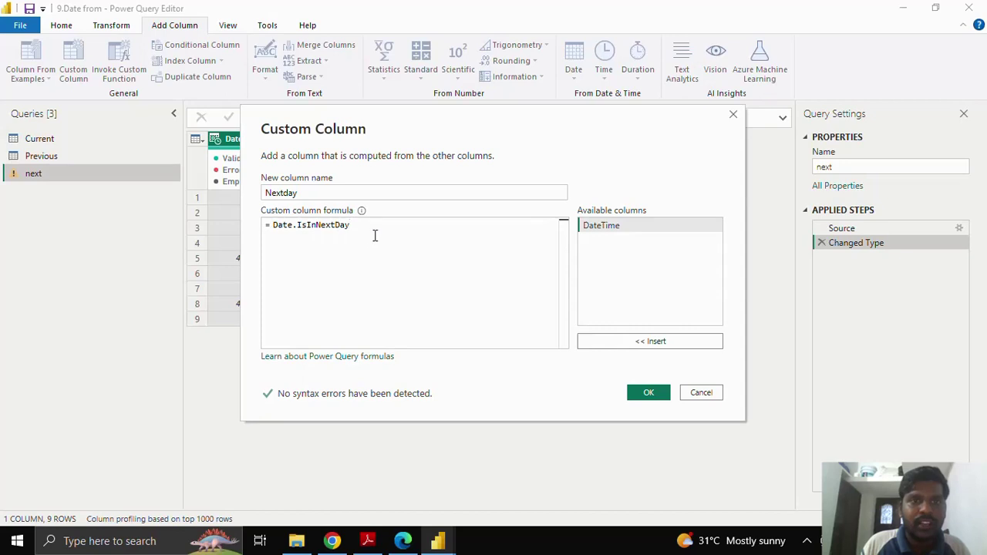
text(()
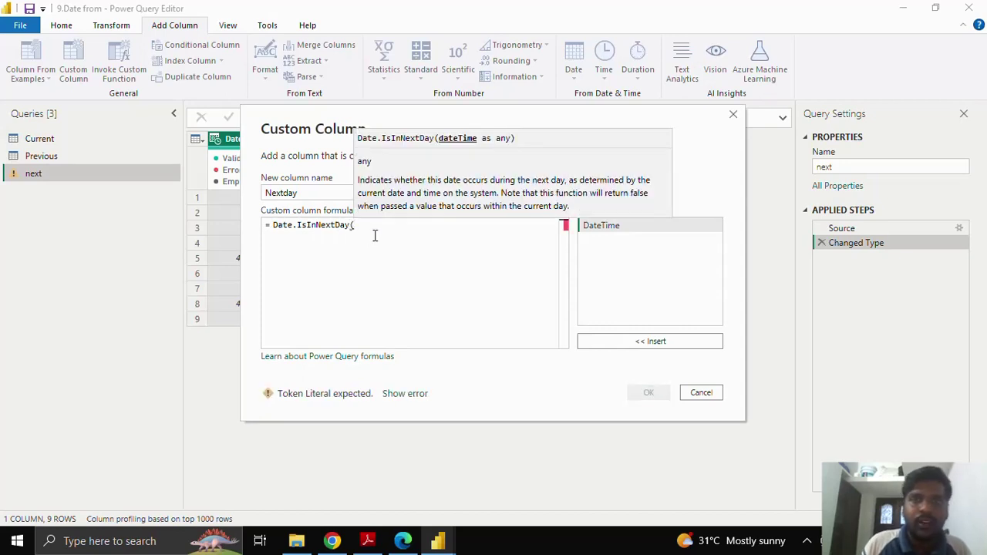
click(622, 228)
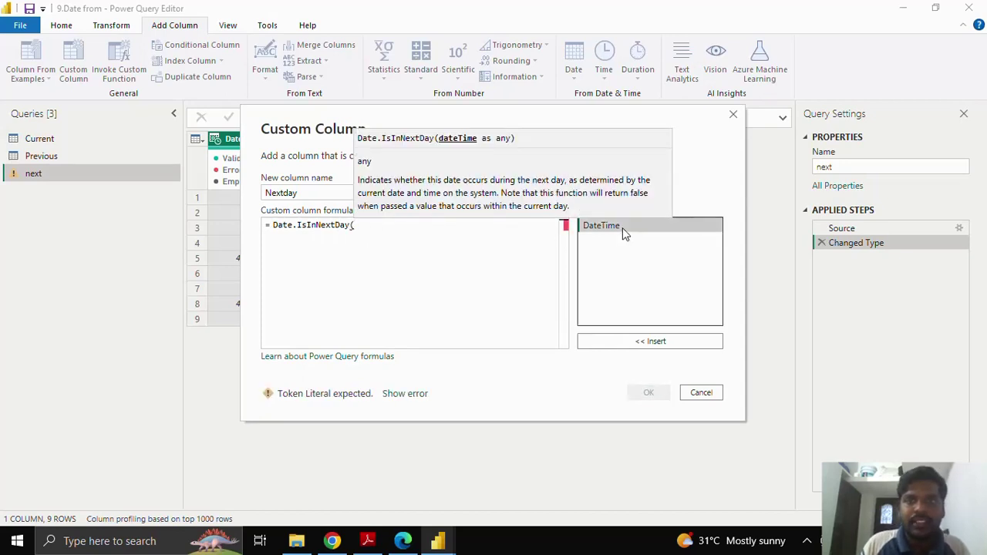
click(632, 340)
text())
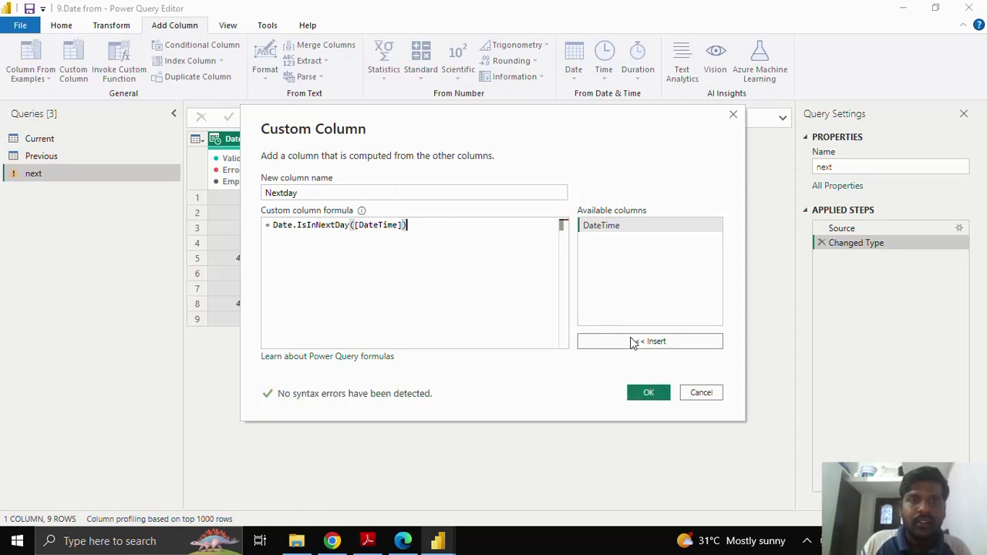
click(646, 389)
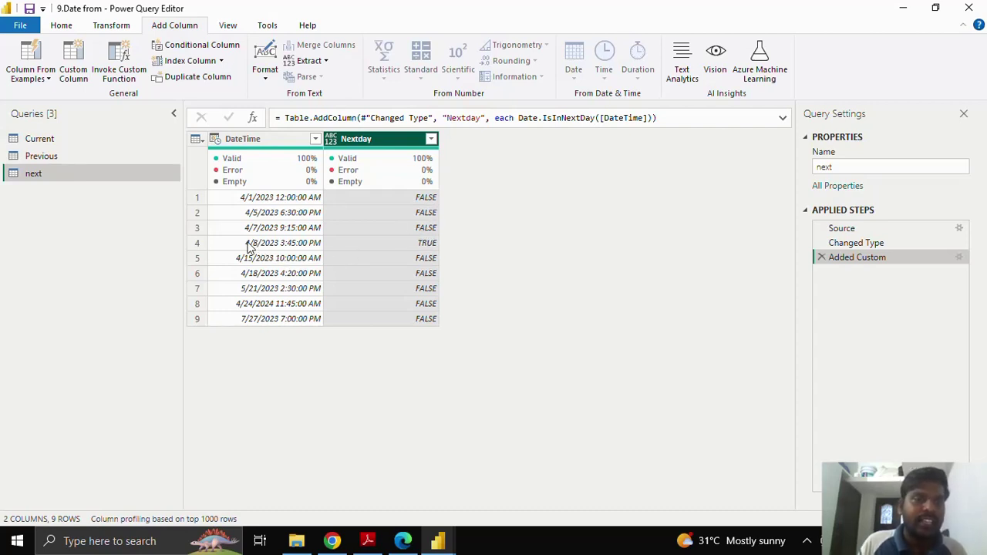
- Add a custom column nextweek with formula Date.IsInNextWeek([DateTime]) to the next query
click(73, 70)
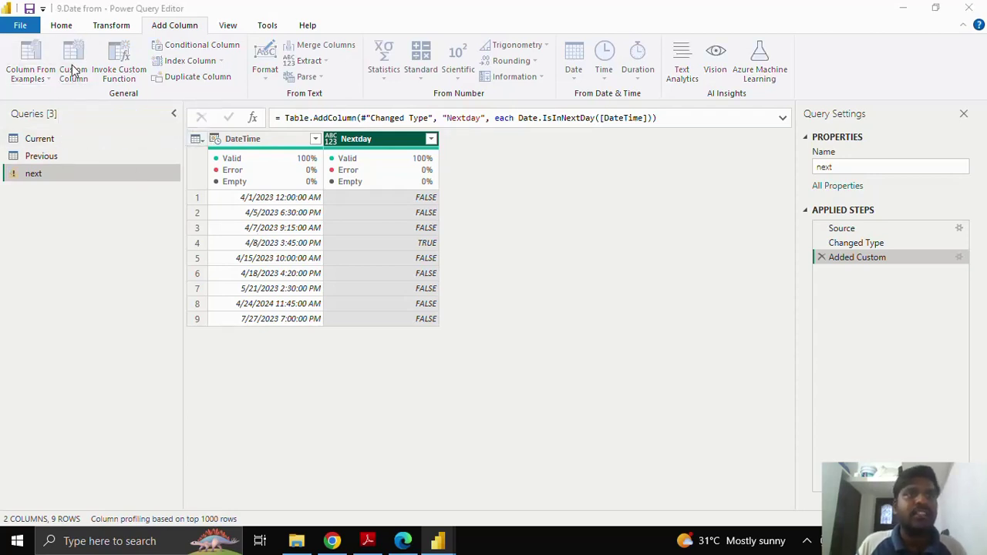
drag(301, 193, 249, 198)
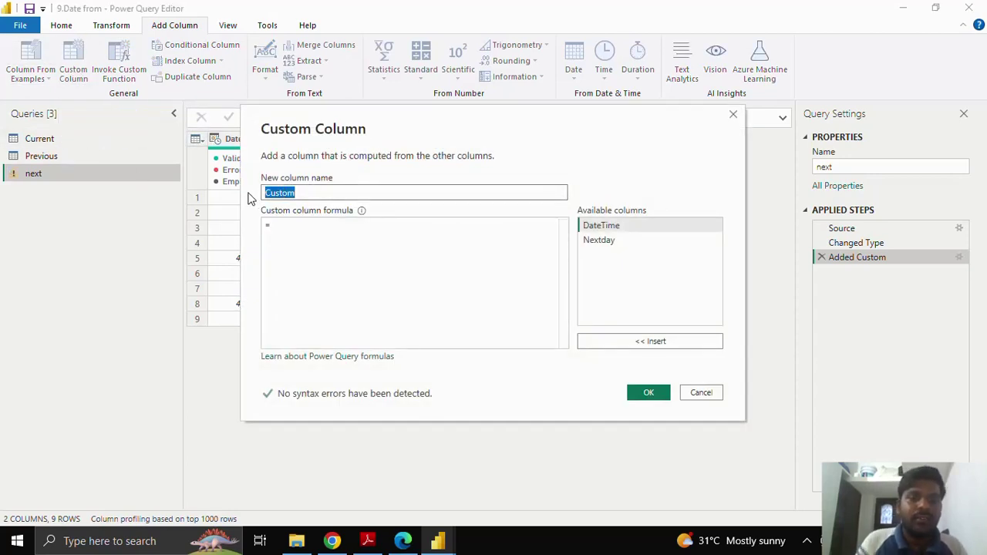
text(nextweek)
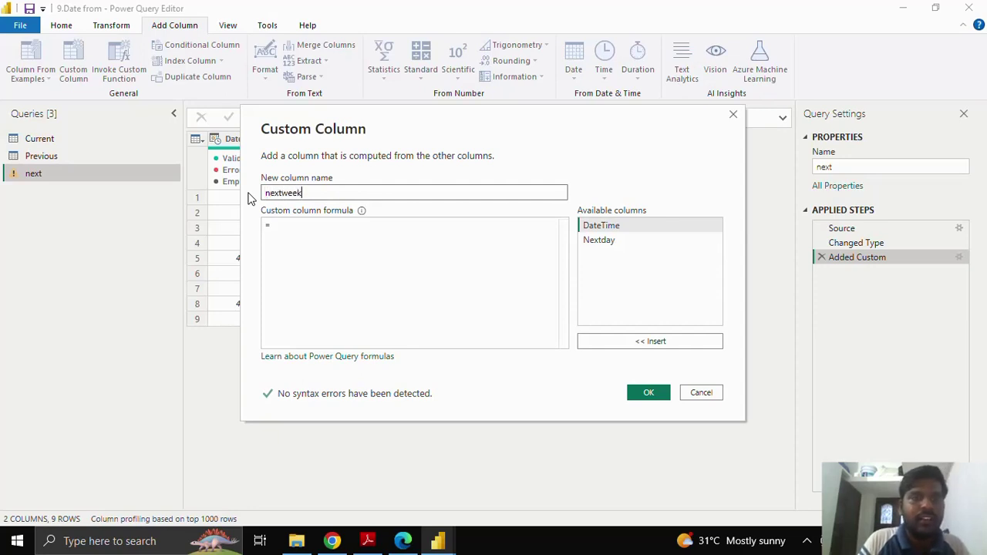
click(281, 224)
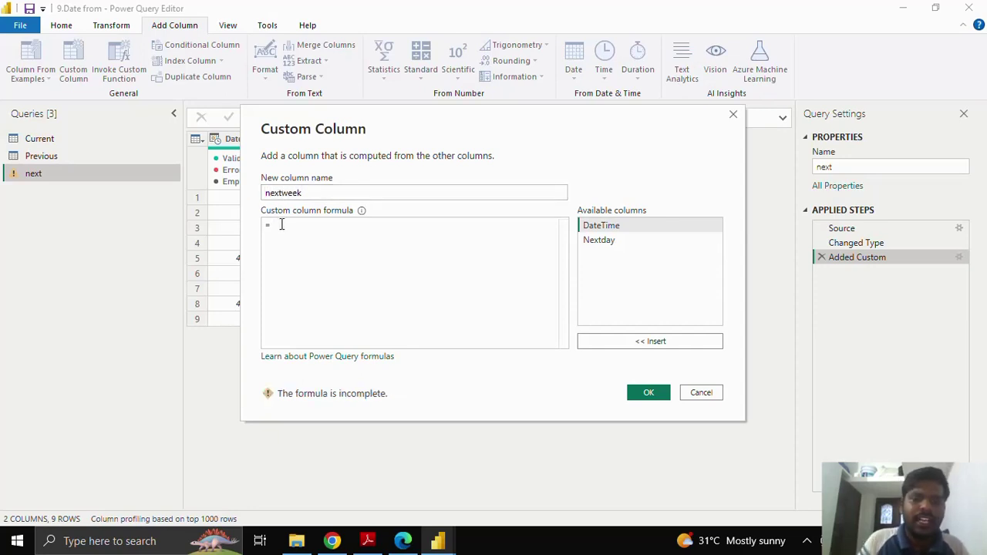
text(isinn)
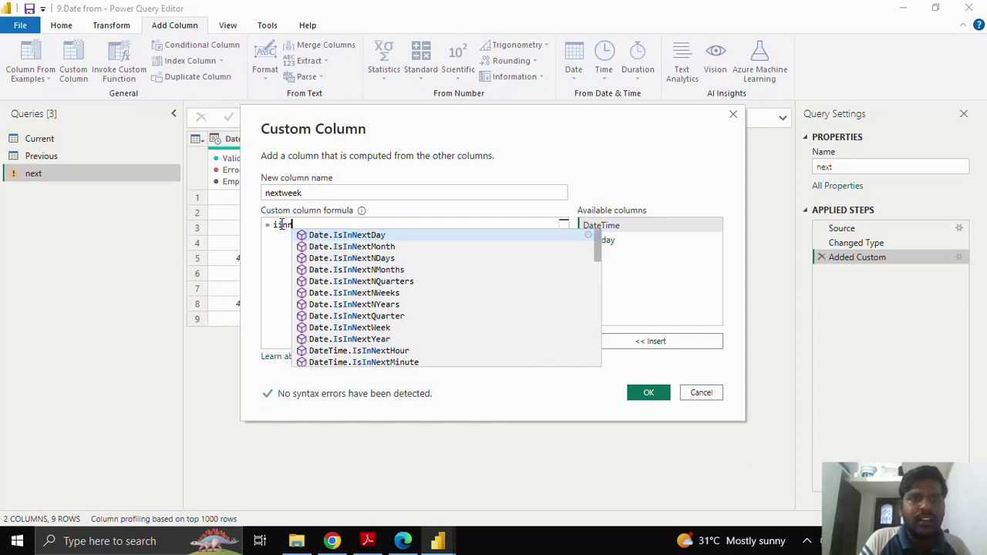
key(BackSpace)
key(BackSpace)
text(nnext)
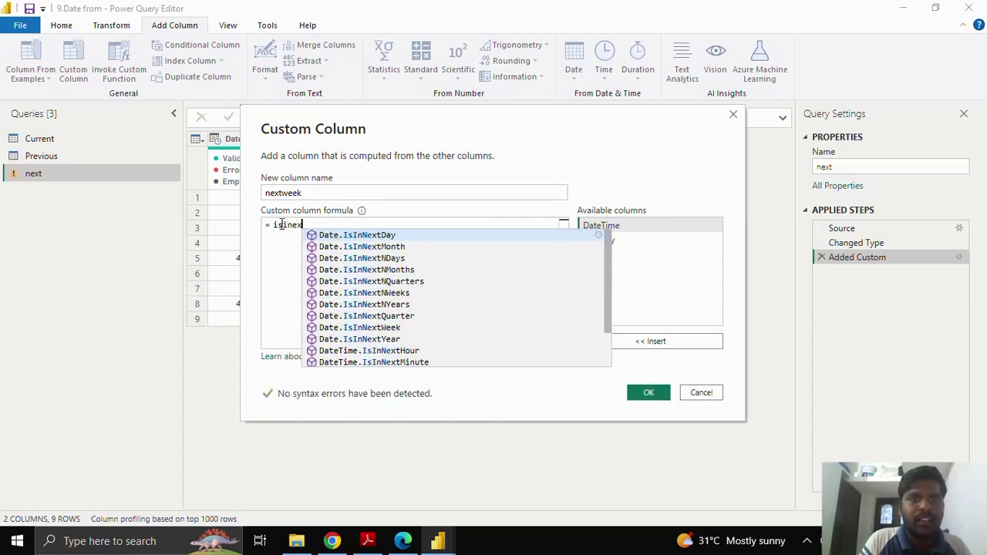
key(BackSpace)
key(BackSpace)
text(nex)
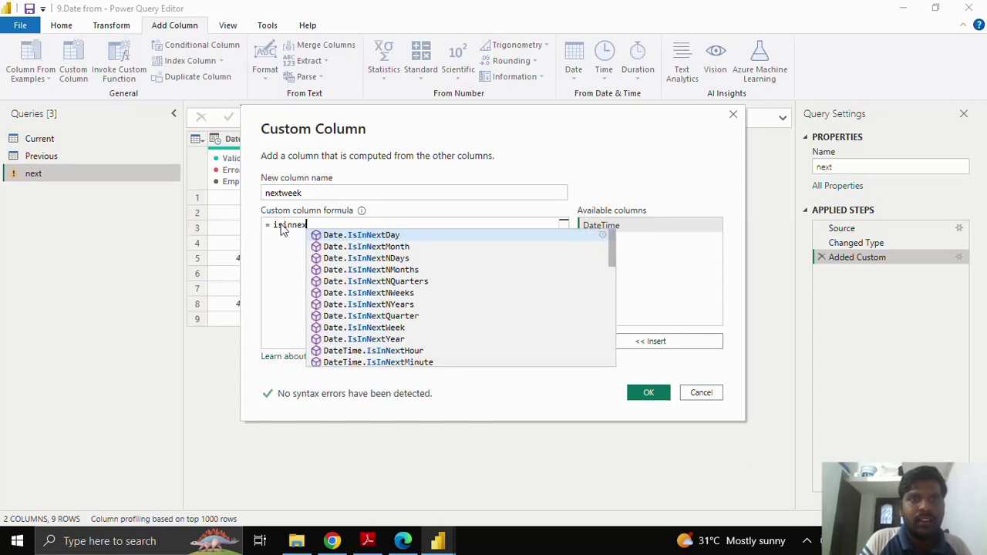
text(t)
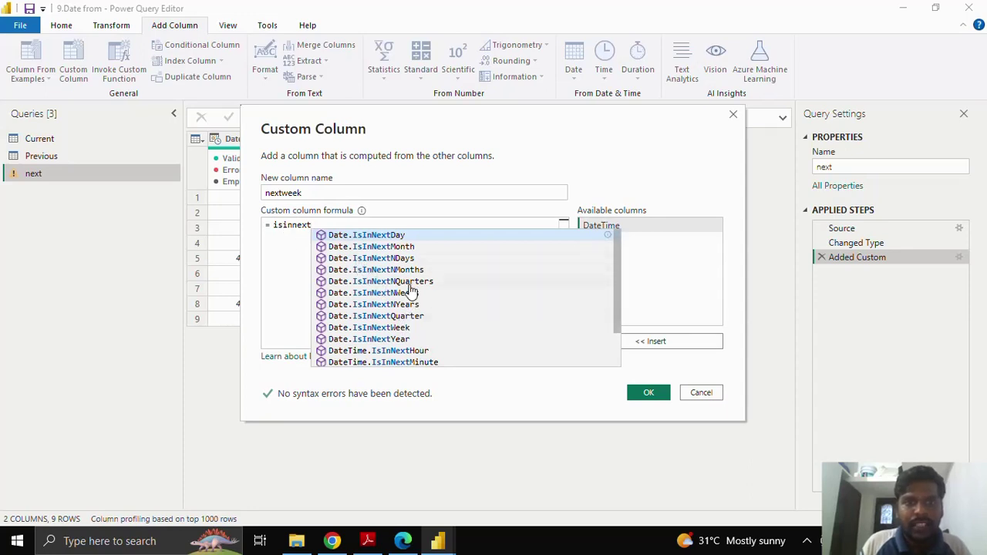
click(402, 327)
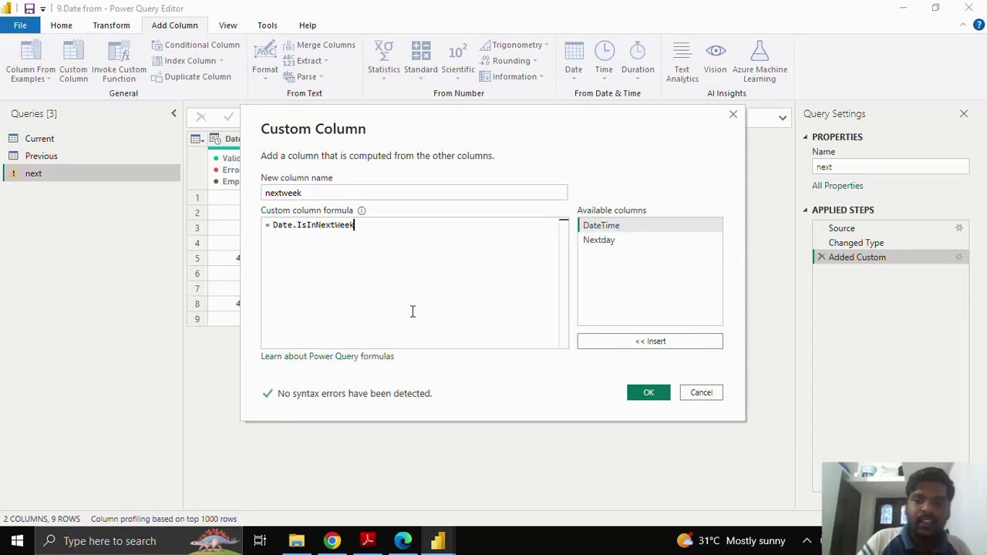
text(()
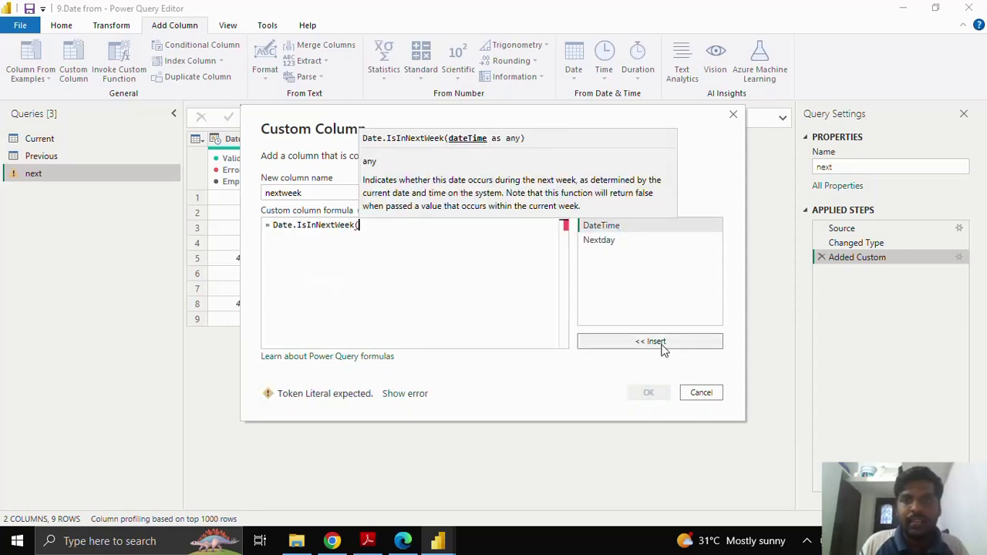
click(661, 343)
text())
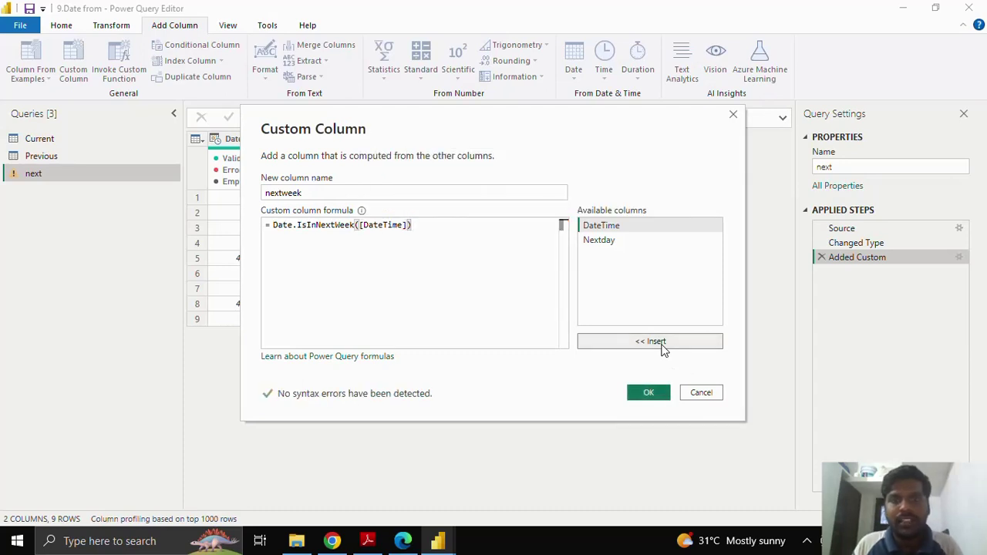
click(648, 392)
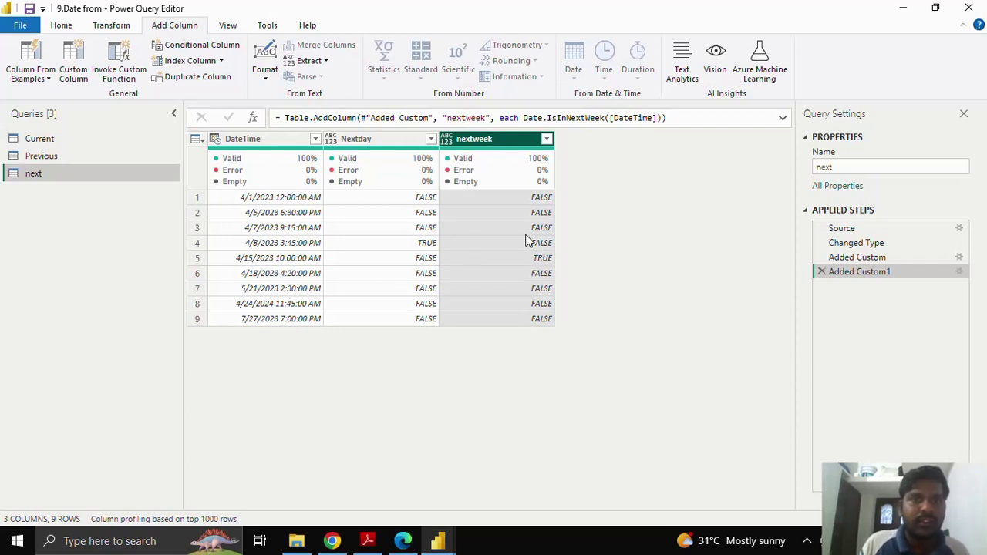
- Add a custom column next month with formula Date.IsInNextMonth([DateTime]) to the next query
click(74, 62)
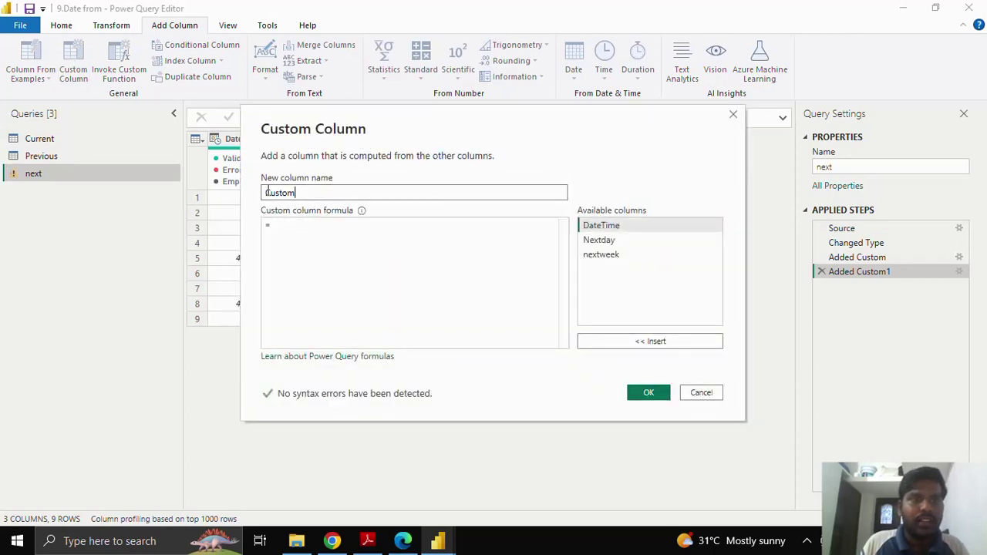
double_click(299, 193)
text(next month)
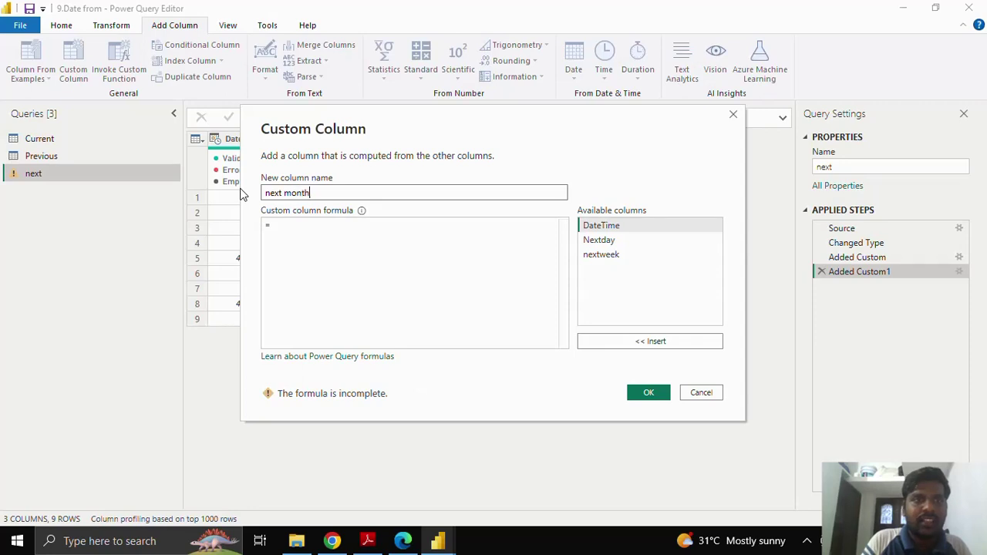
click(291, 221)
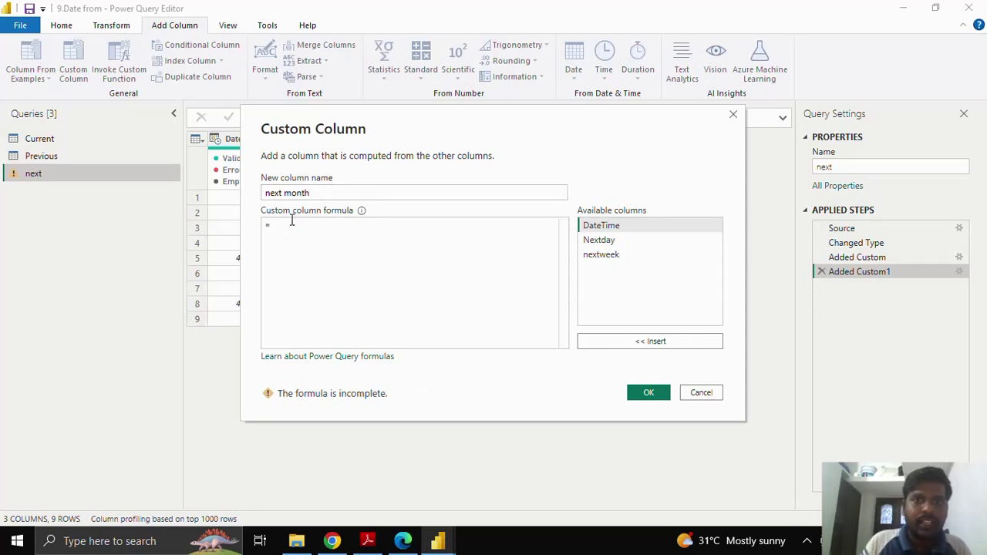
text(isin)
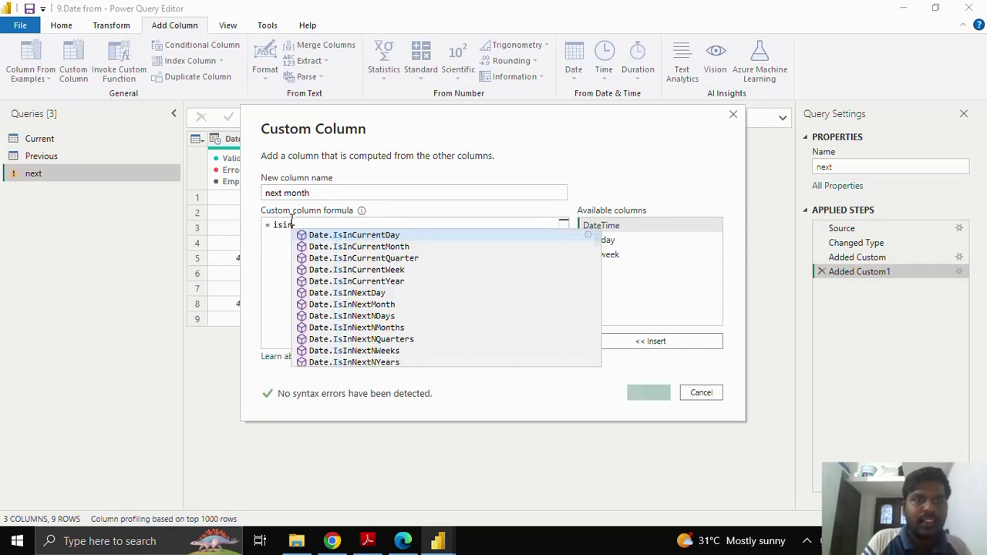
text(next)
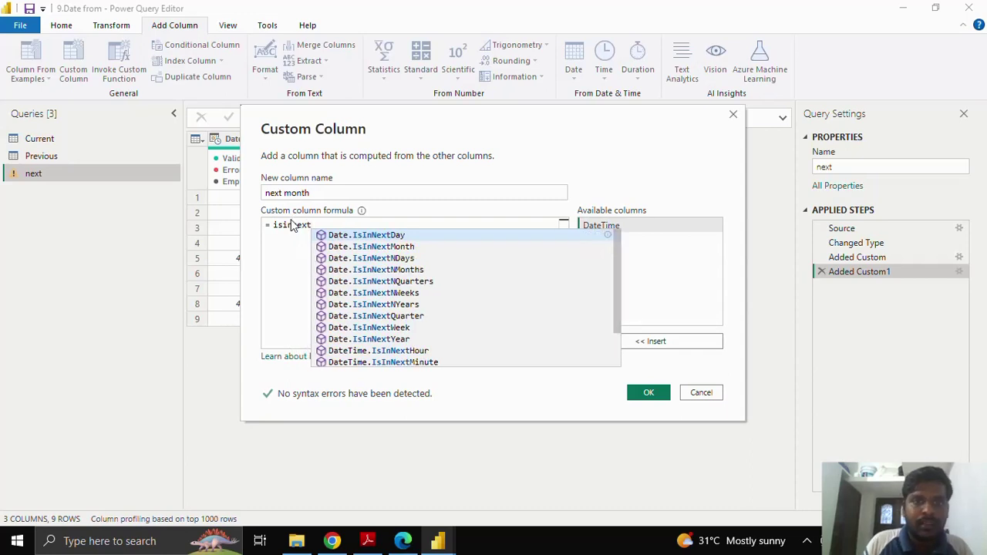
click(413, 247)
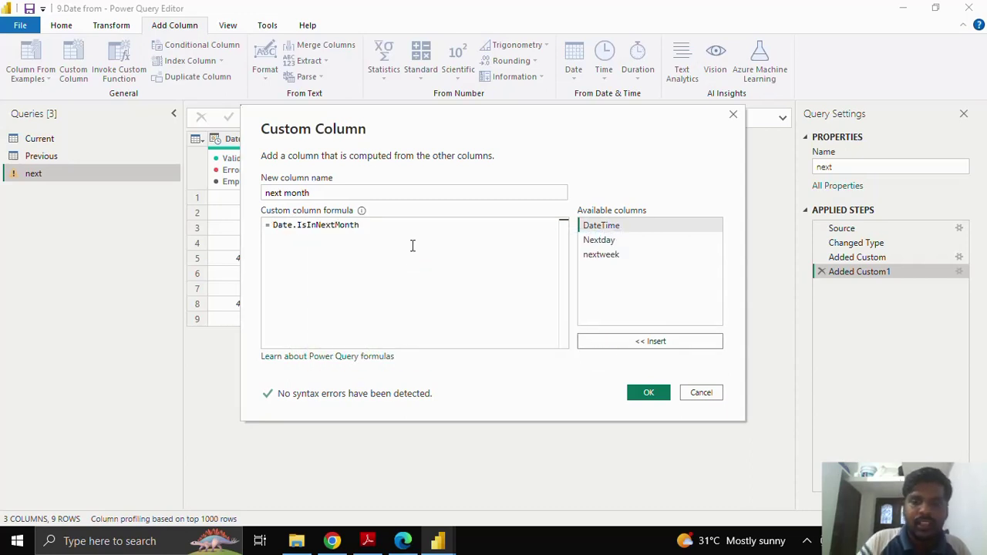
text(()
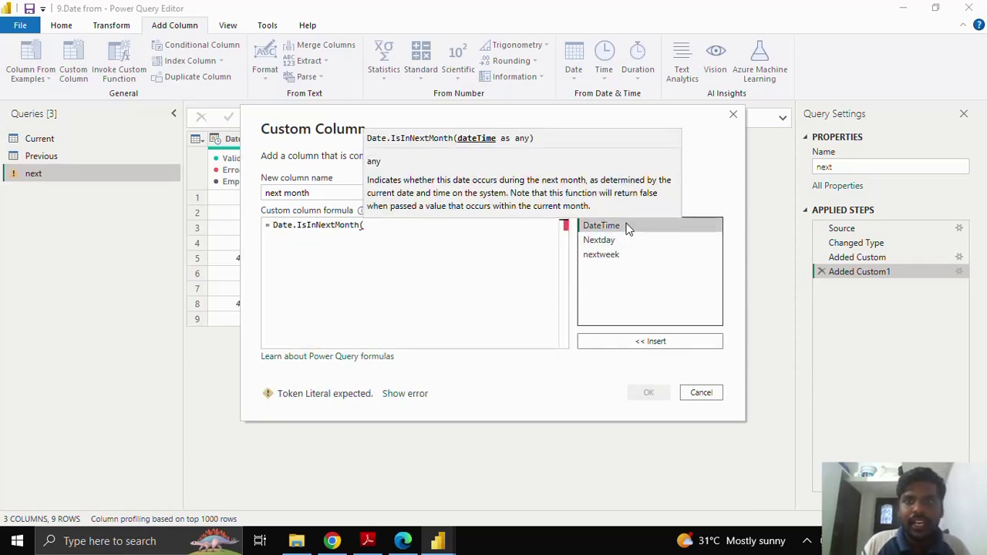
click(632, 344)
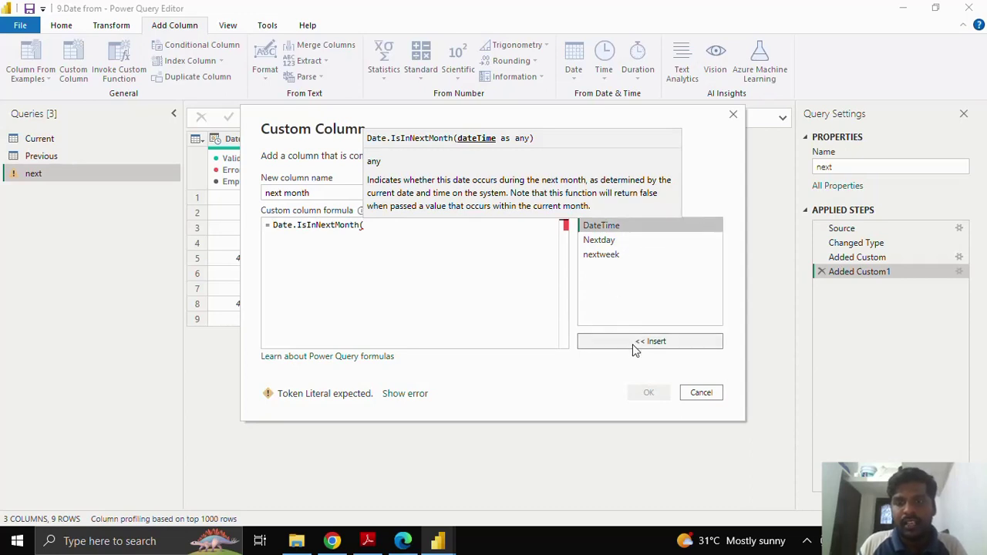
text())
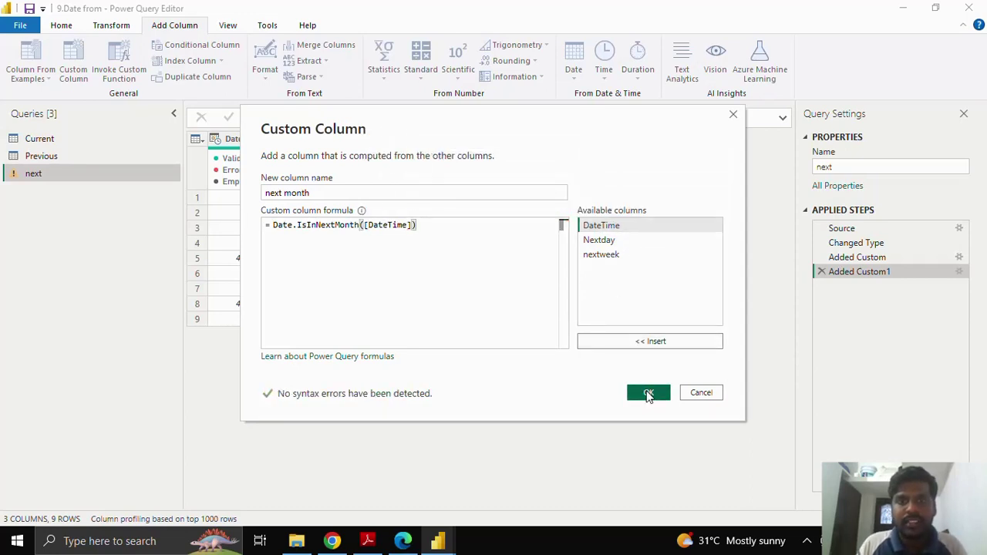
click(647, 393)
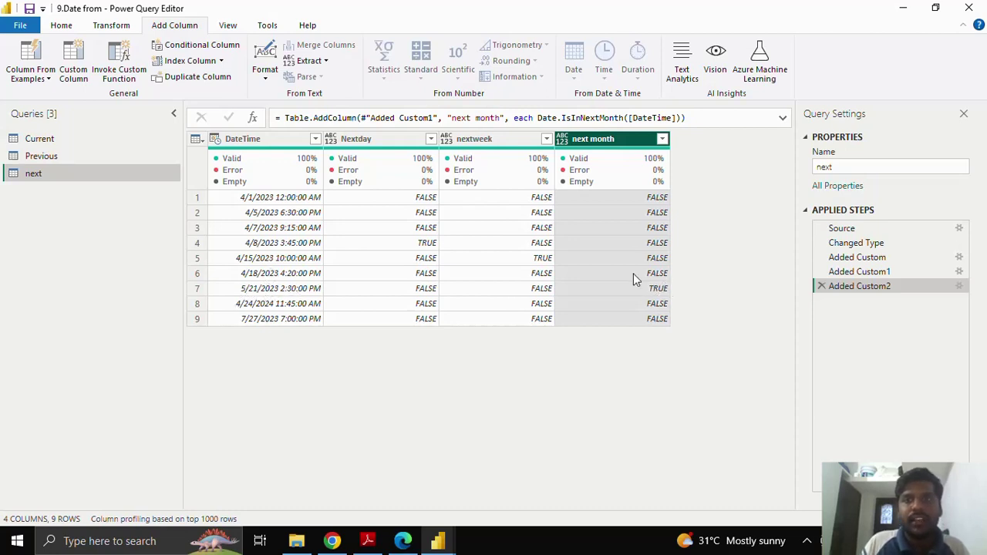
- Add a custom column next quarter with formula Date.IsInNextQuarter([DateTime]) to the next query
click(87, 80)
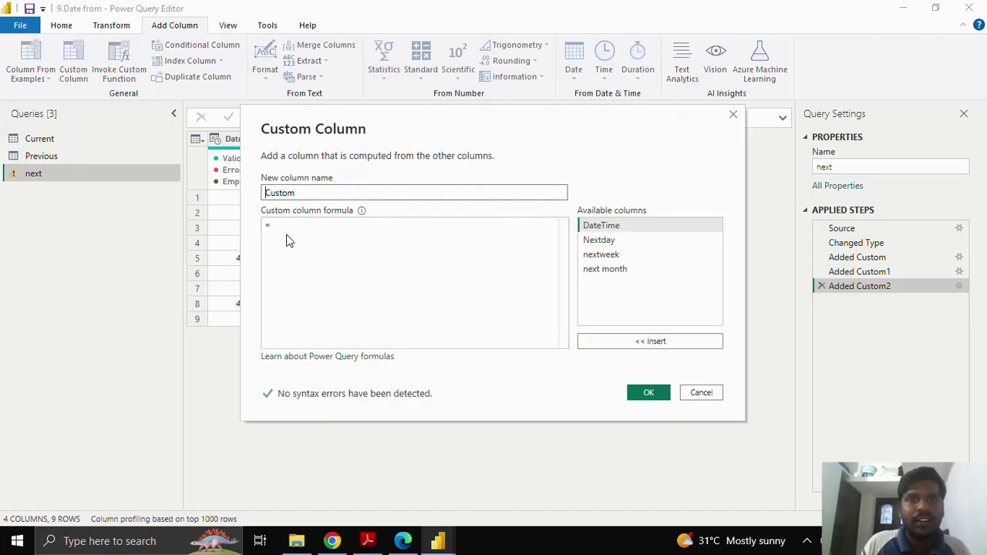
drag(306, 193, 263, 195)
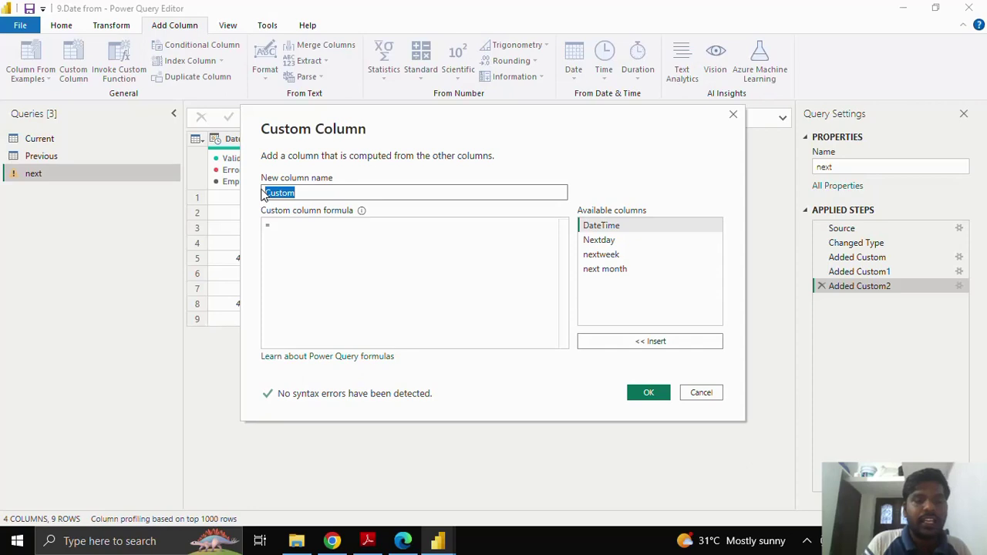
text(ne)
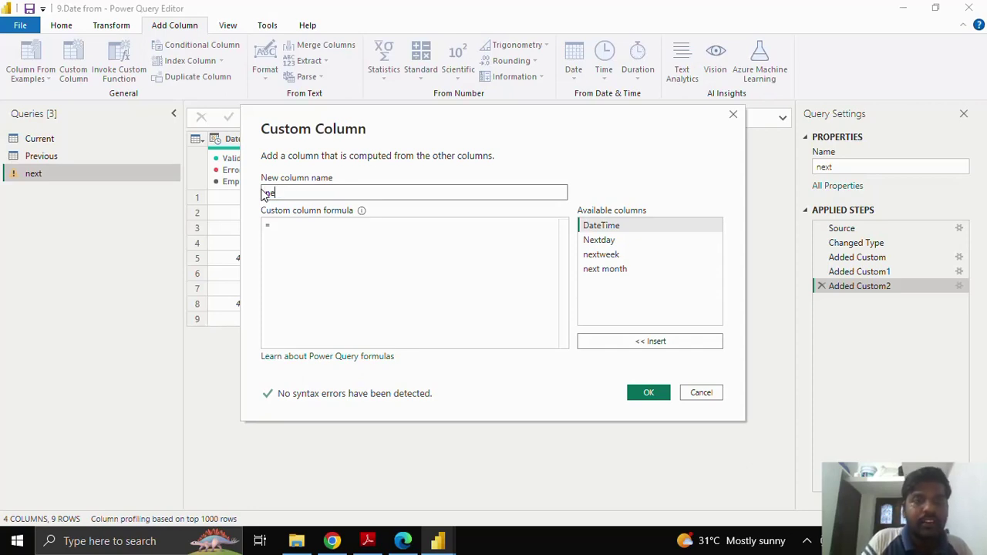
text(xt quarter)
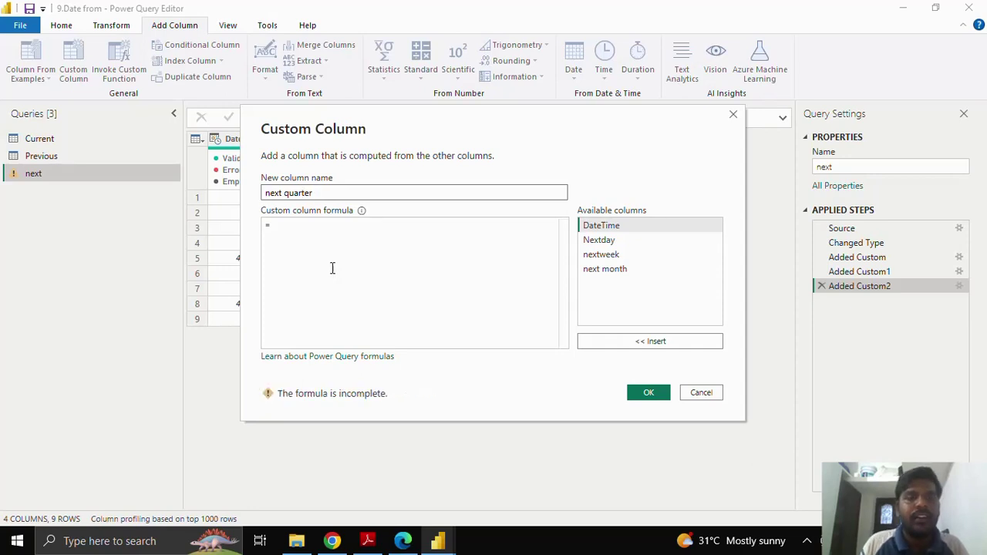
click(329, 220)
text(isi)
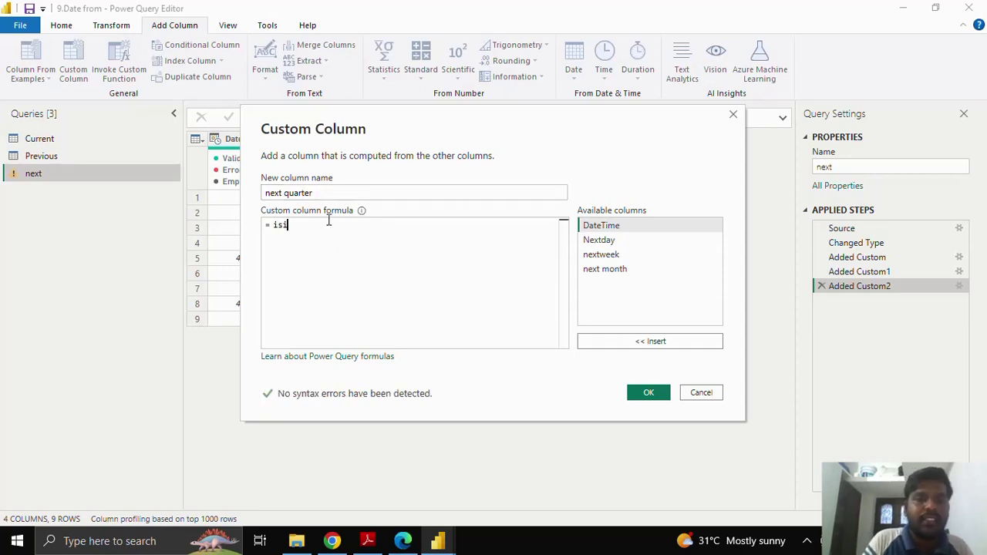
text(nnext)
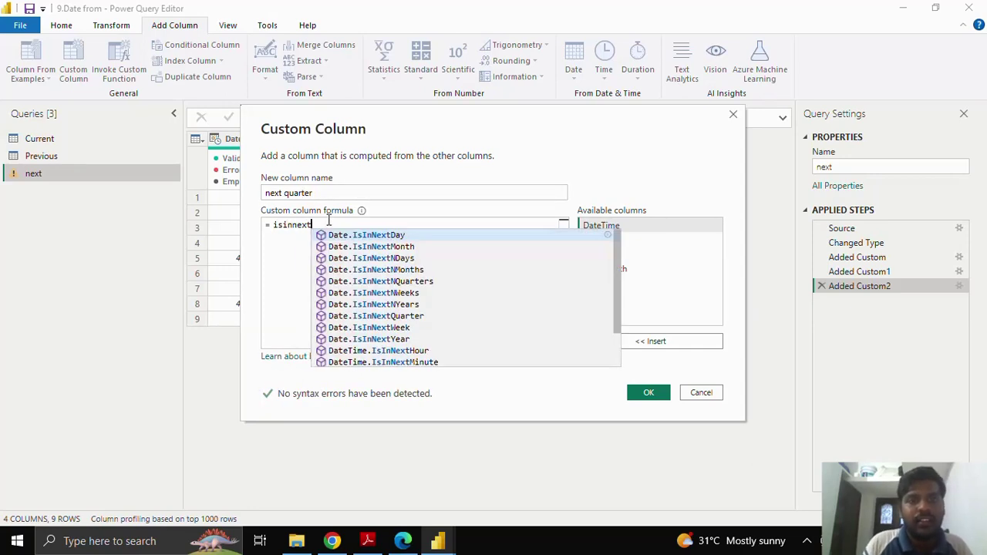
click(402, 315)
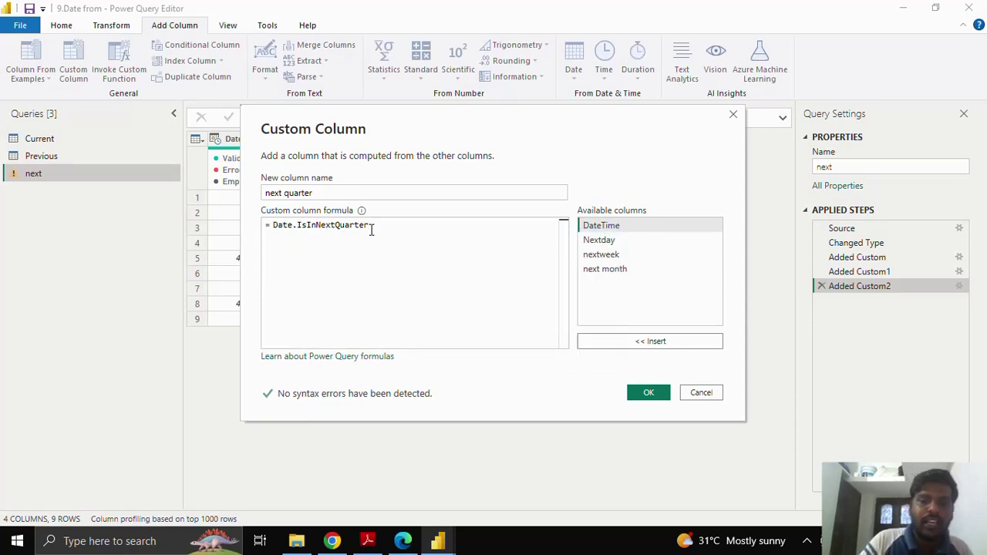
text(()
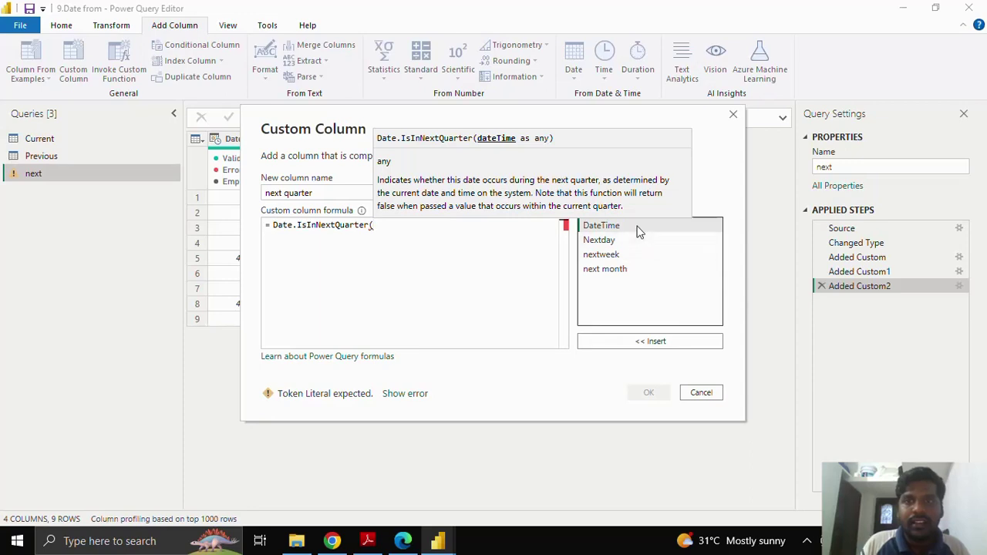
click(629, 342)
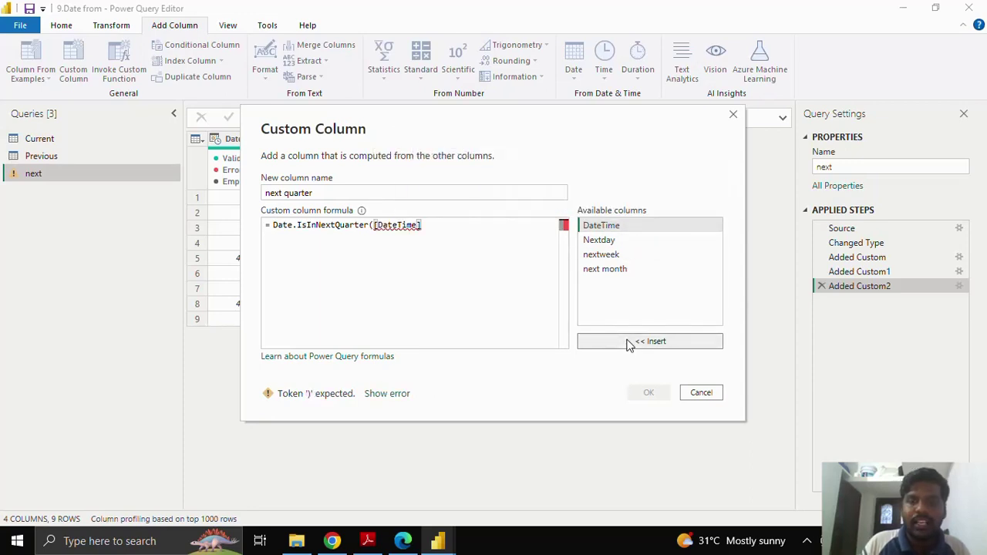
text())
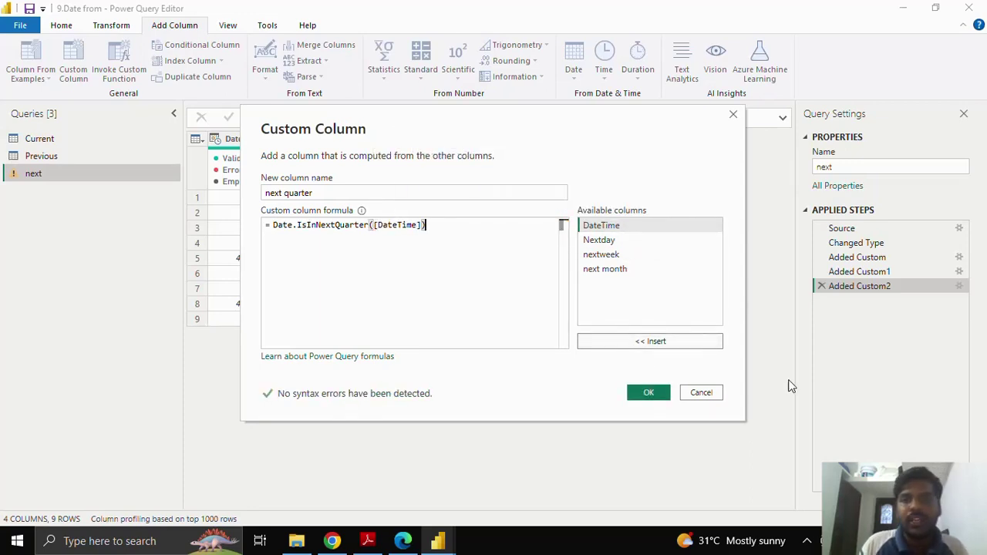
click(652, 395)
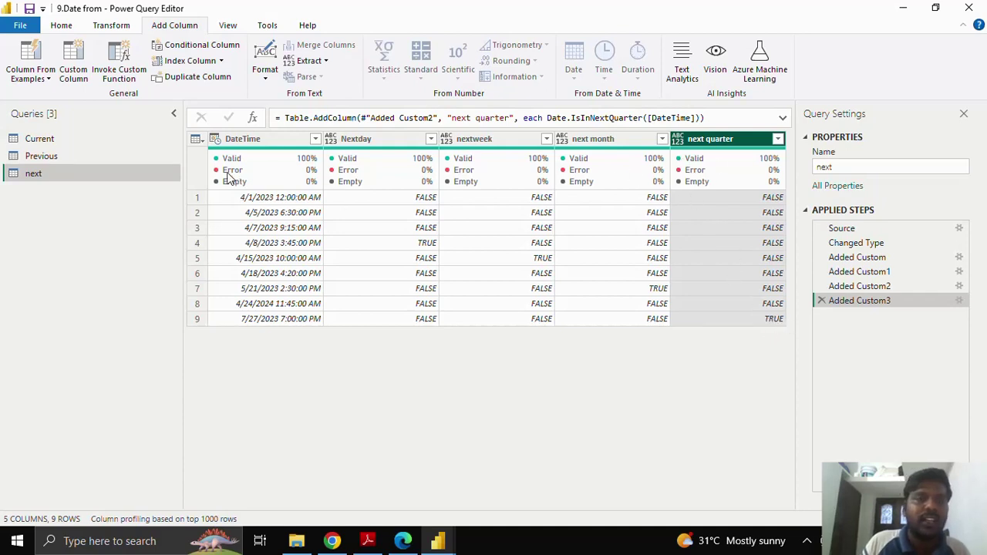
- Add a custom column Next year with formula Date.IsInNextYear([DateTime]) to the next query
click(76, 72)
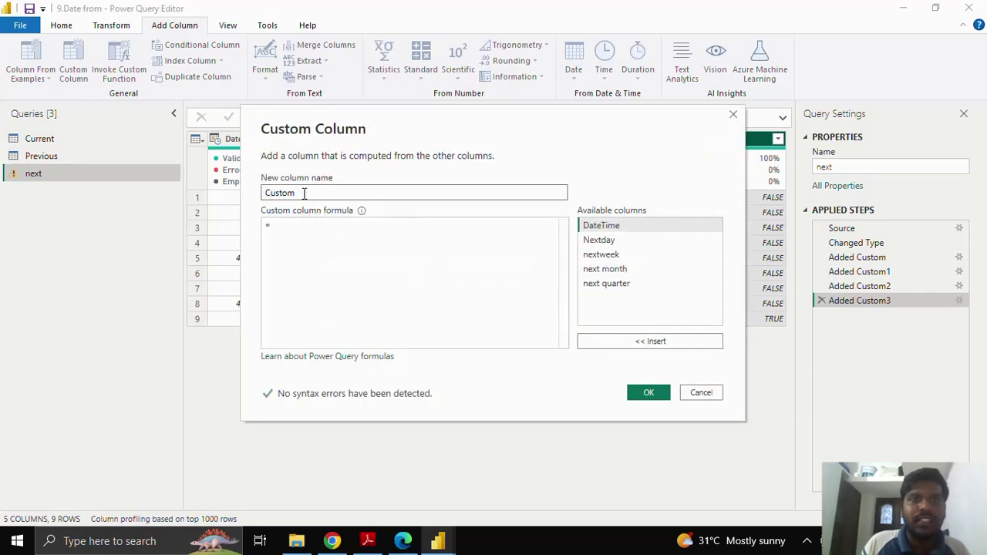
drag(304, 193, 246, 194)
text(Nex)
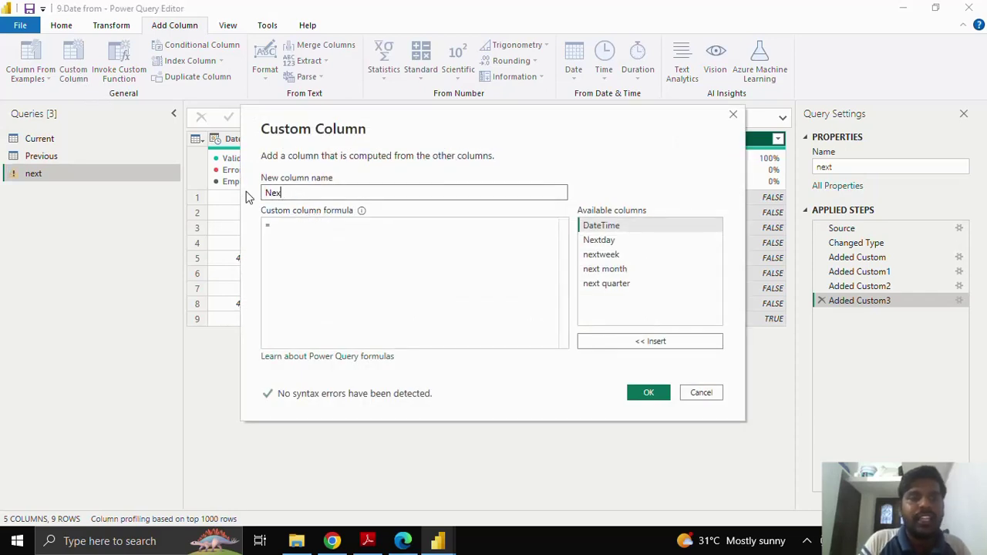
text(t year)
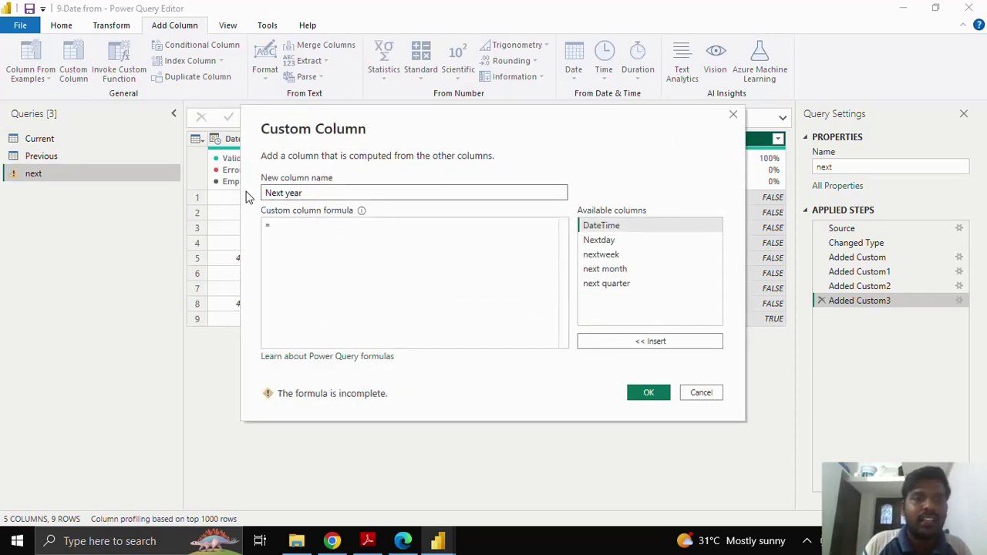
click(292, 228)
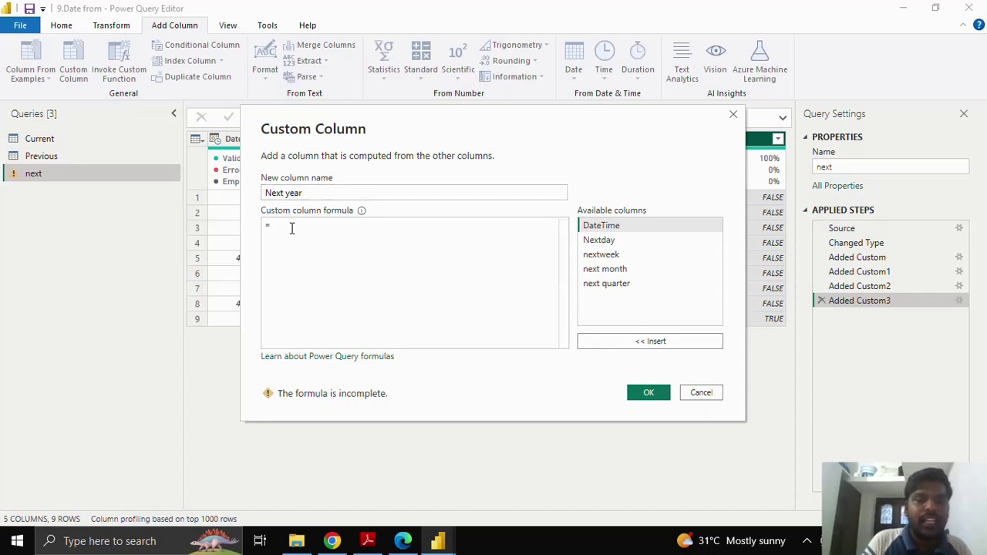
text(isinnext)
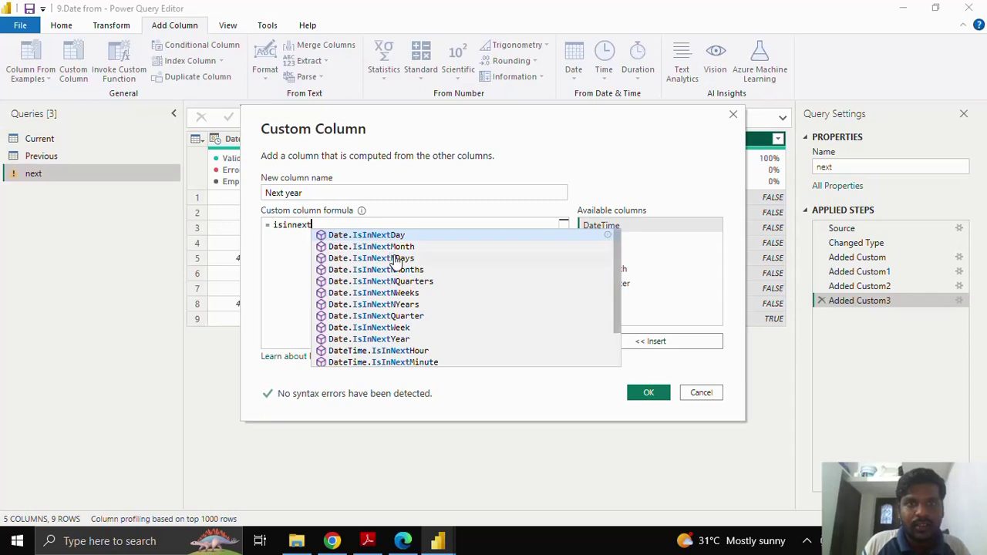
click(380, 339)
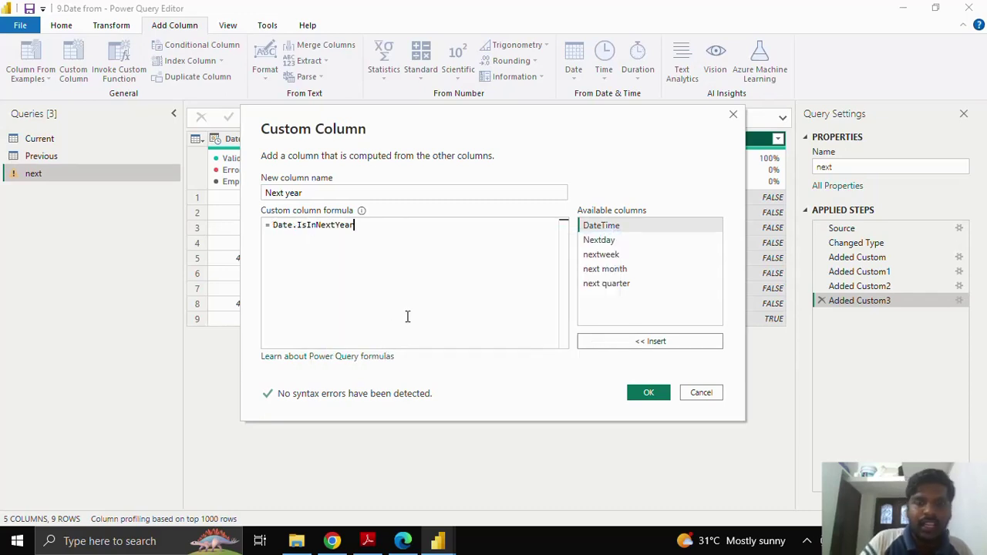
text(()
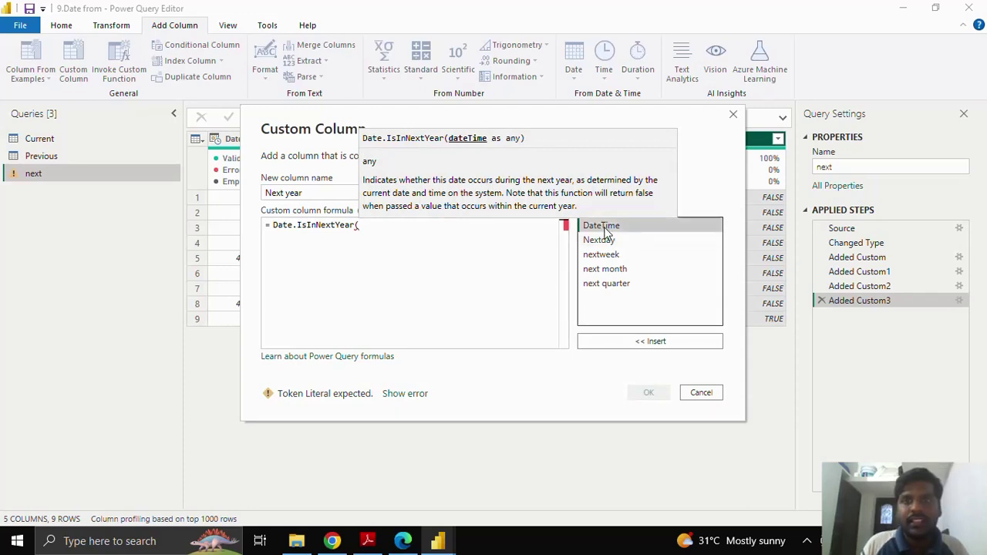
click(637, 342)
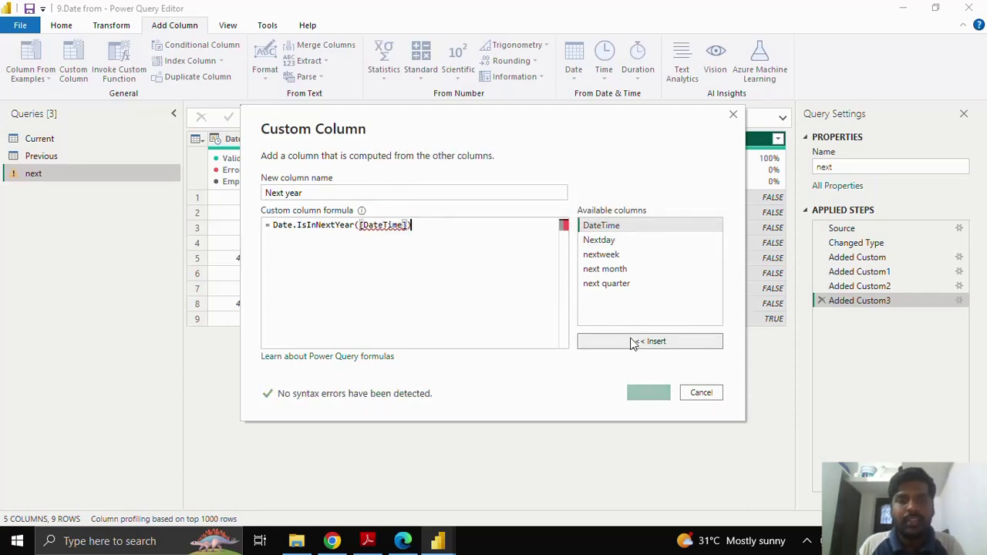
click(649, 393)
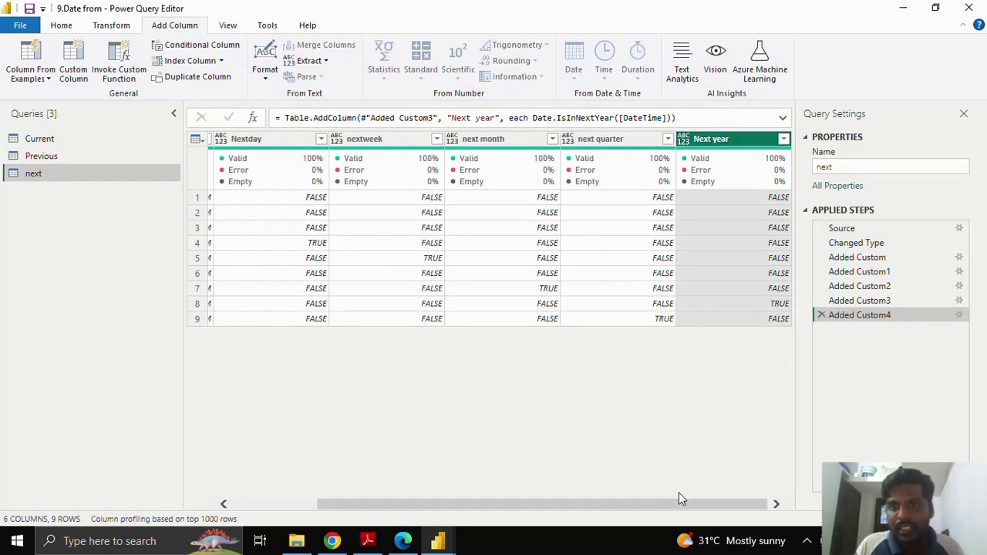
drag(678, 499, 469, 485)
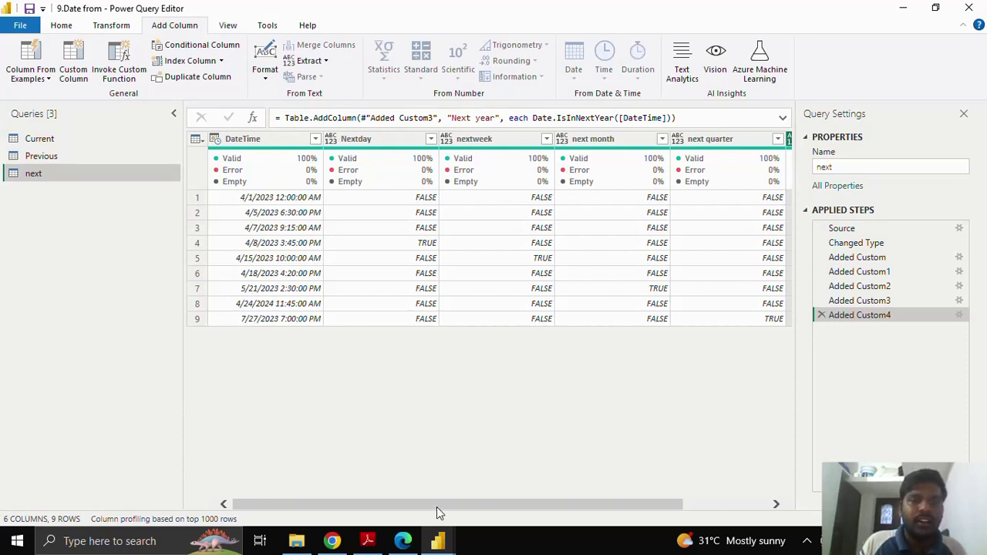
drag(437, 507, 614, 503)
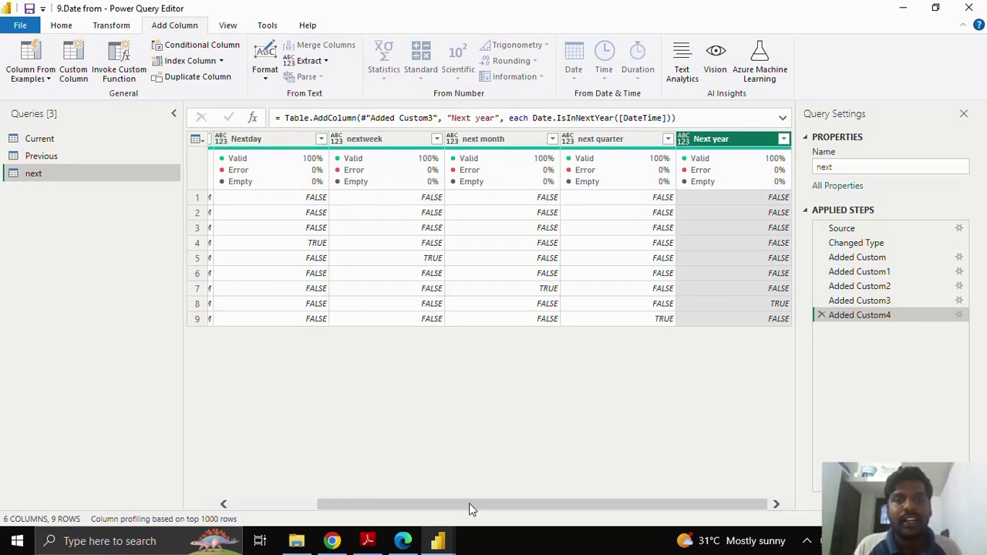
drag(468, 502, 343, 501)
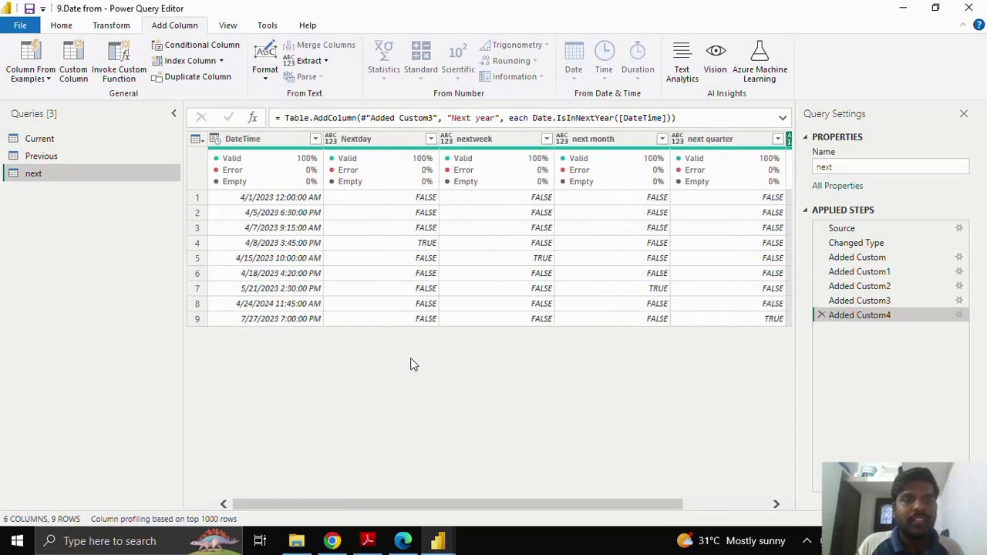